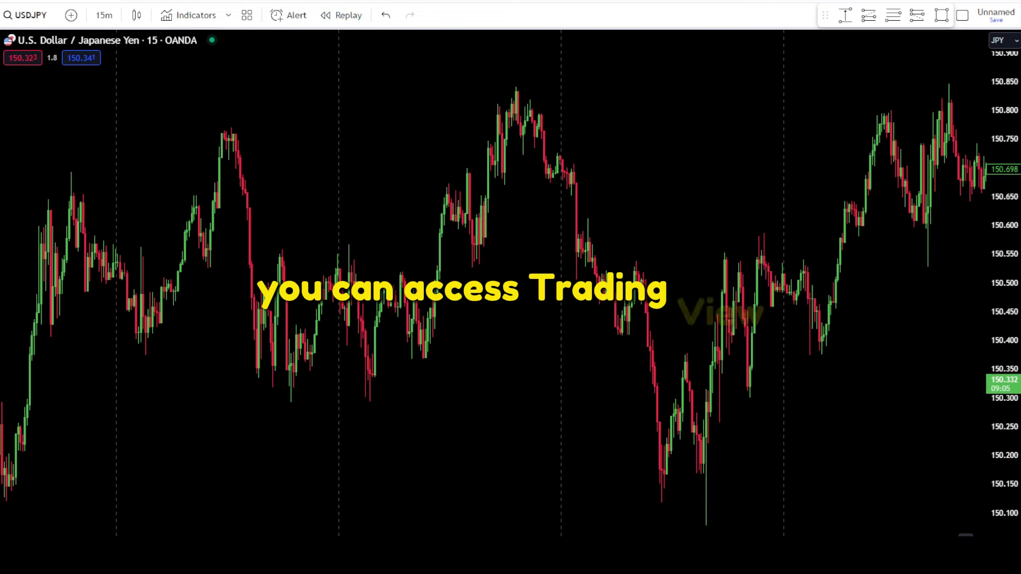
Add the Session Volume Profile indicator to the chart
click(191, 15)
text(session volume profile)
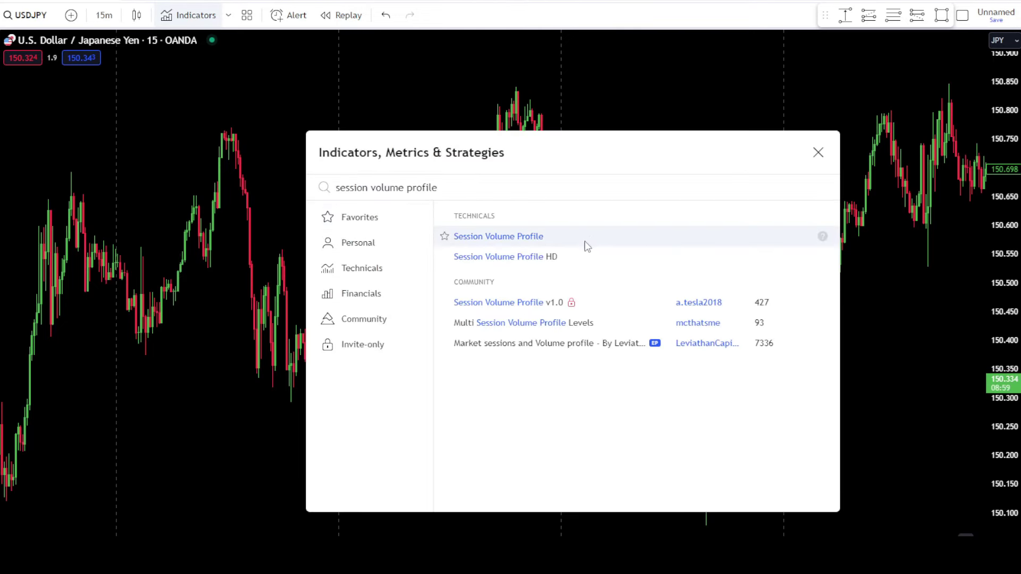
click(614, 247)
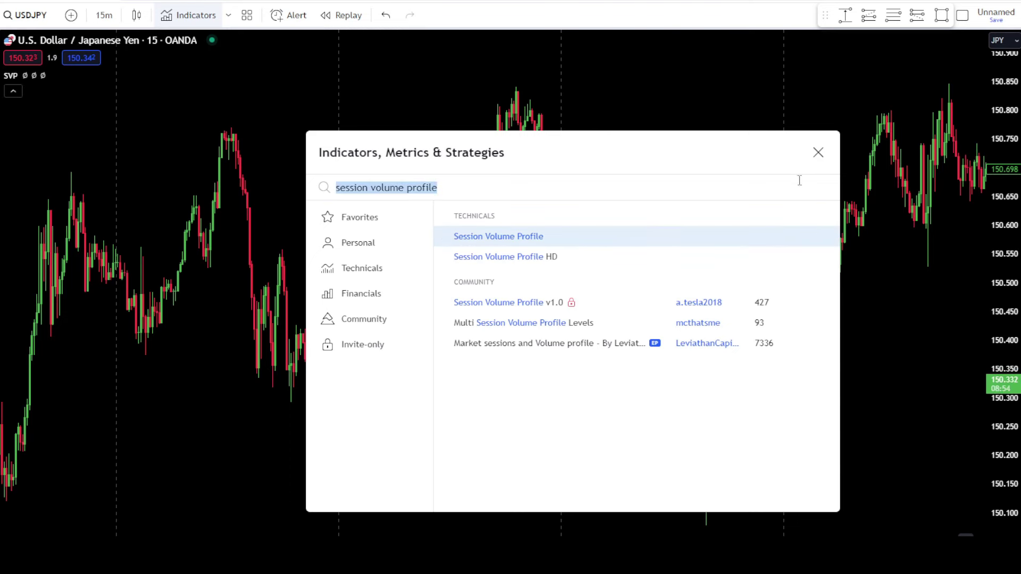
click(819, 152)
Add the Moving Average Ribbon indicator and bring up its settings
mouse_move(15, 78)
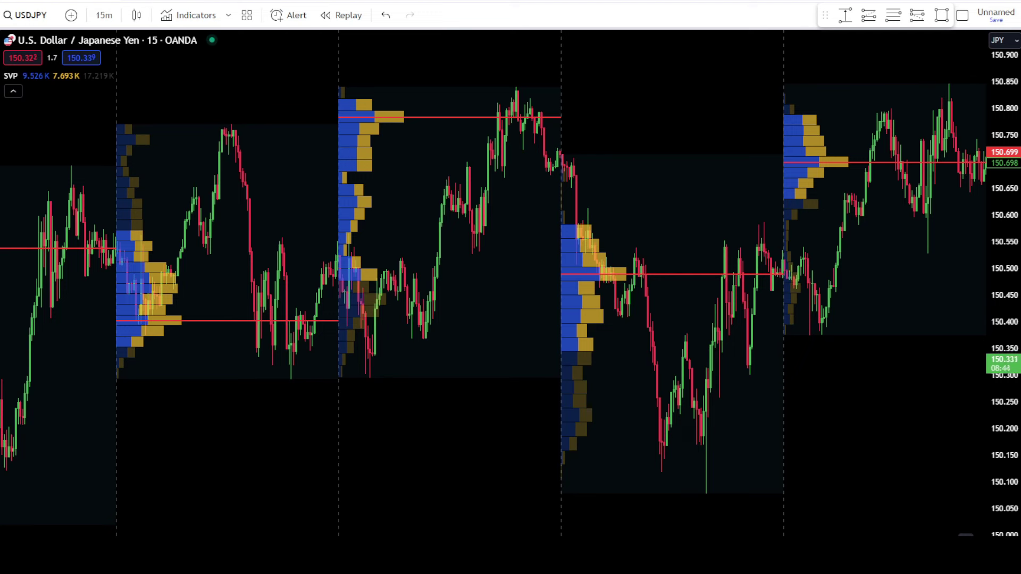
click(174, 16)
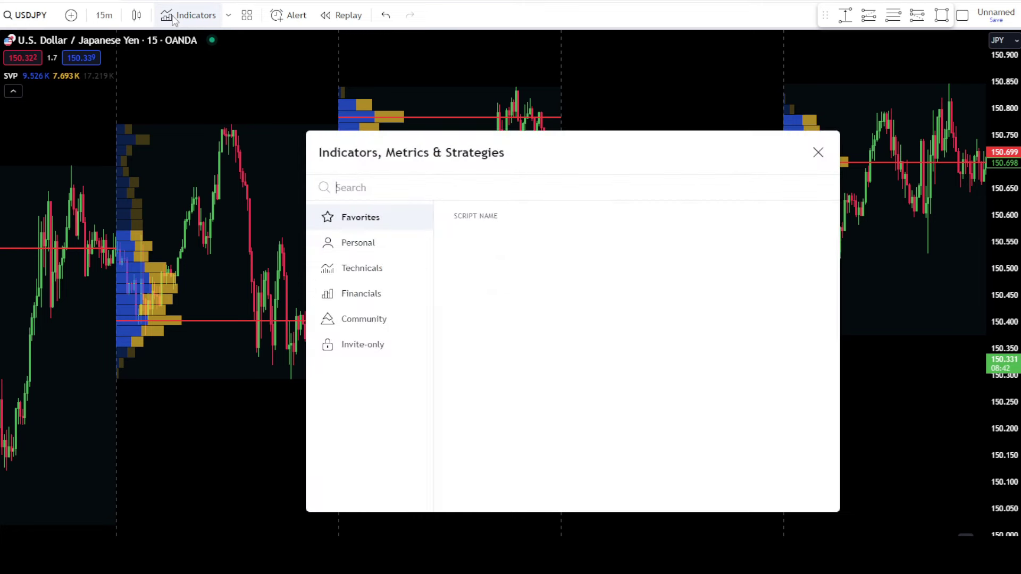
text(moving average ribbon)
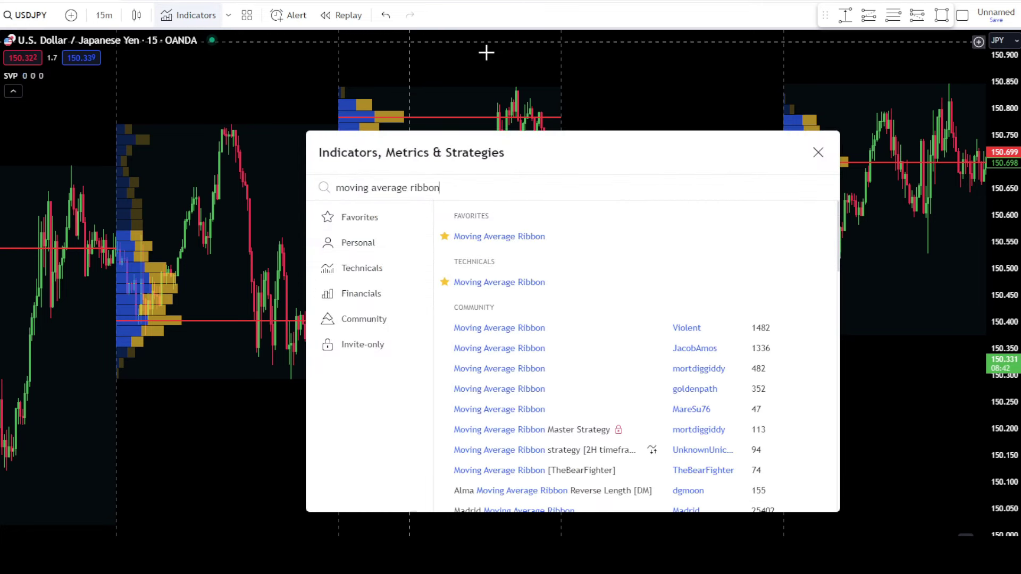
click(594, 244)
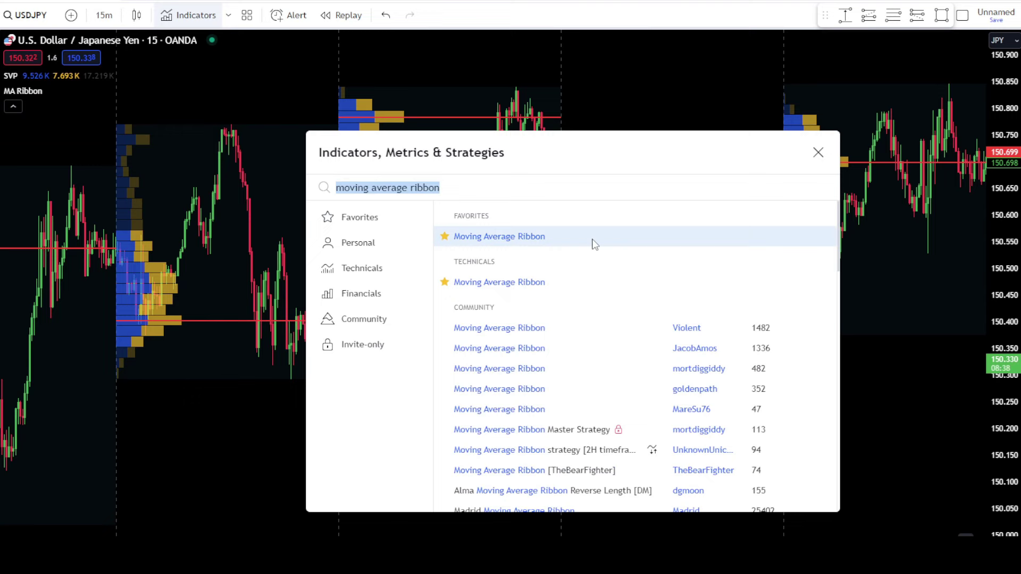
click(818, 153)
click(72, 91)
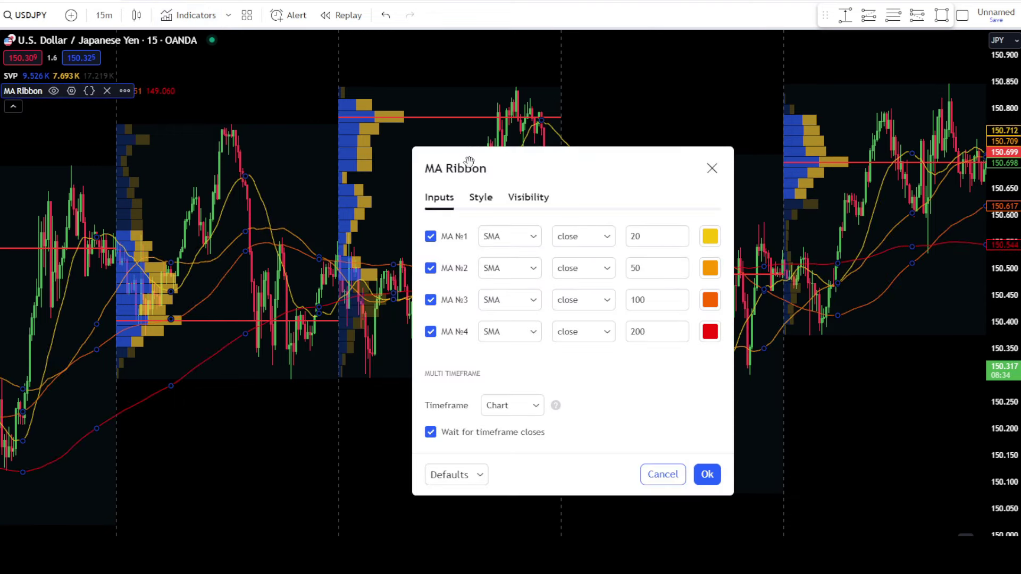
Switch ribbon MA №1 and MA №2 to EMA and select MA №2's length
drag(469, 160, 481, 115)
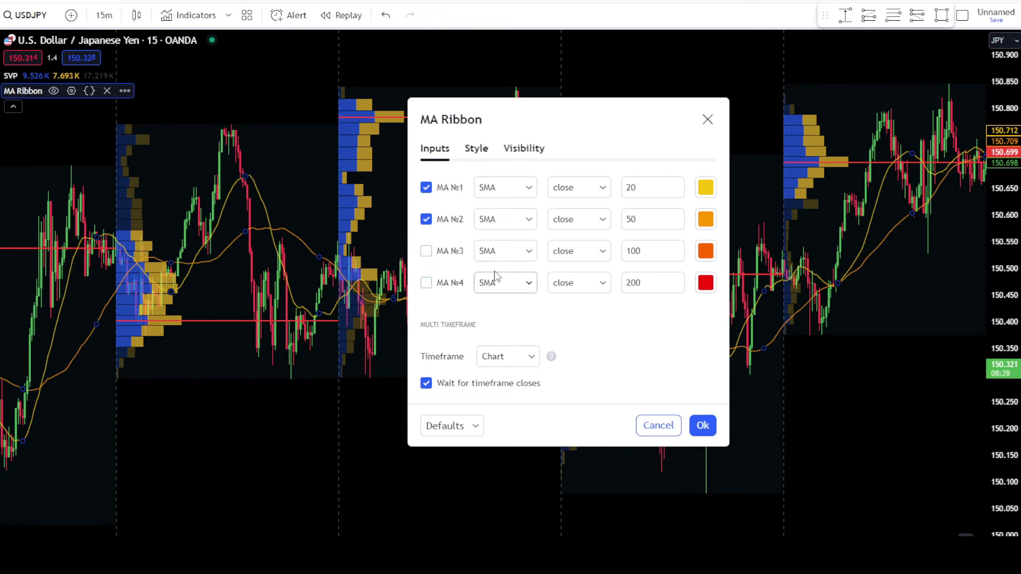
click(515, 199)
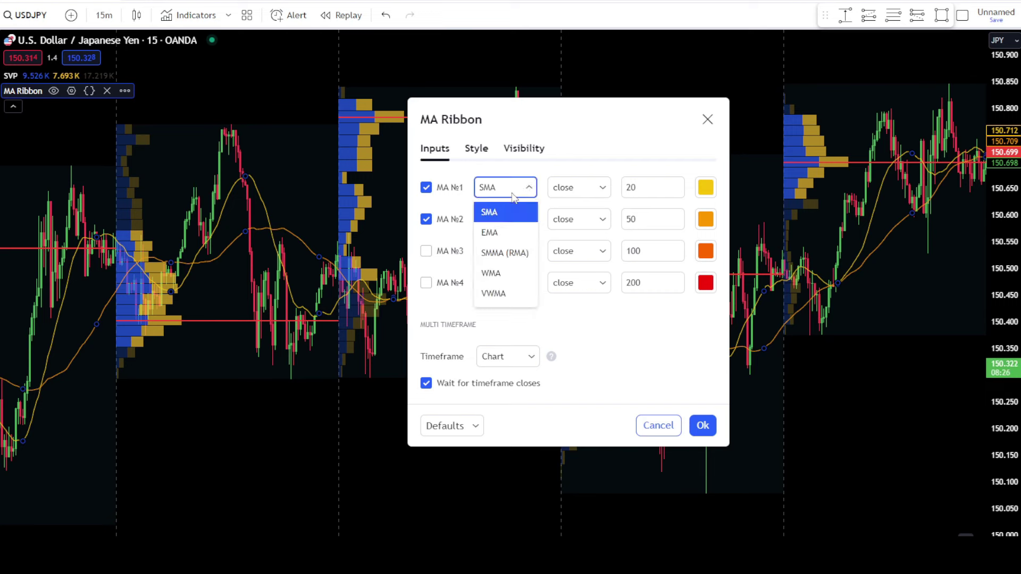
click(510, 236)
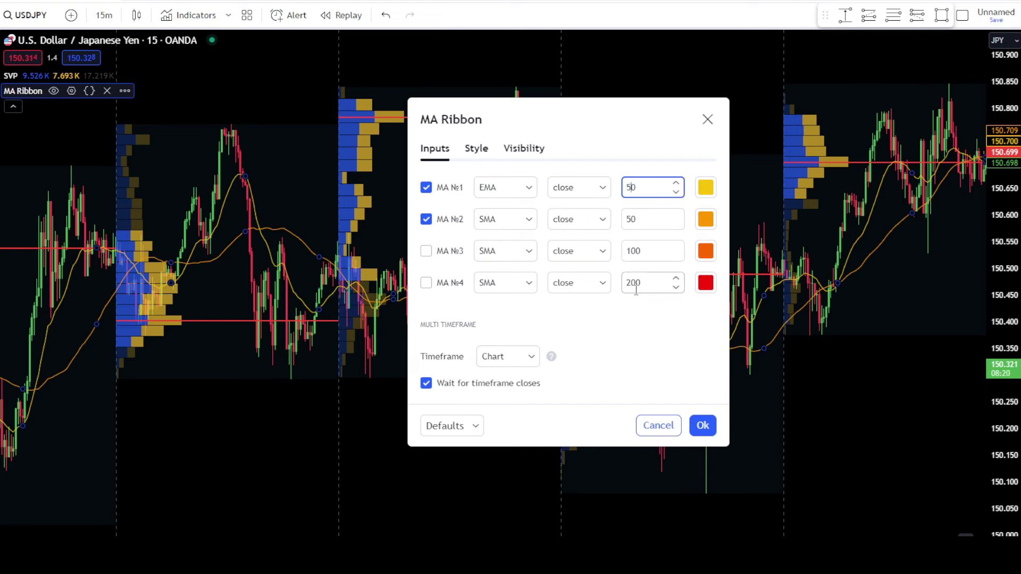
click(502, 228)
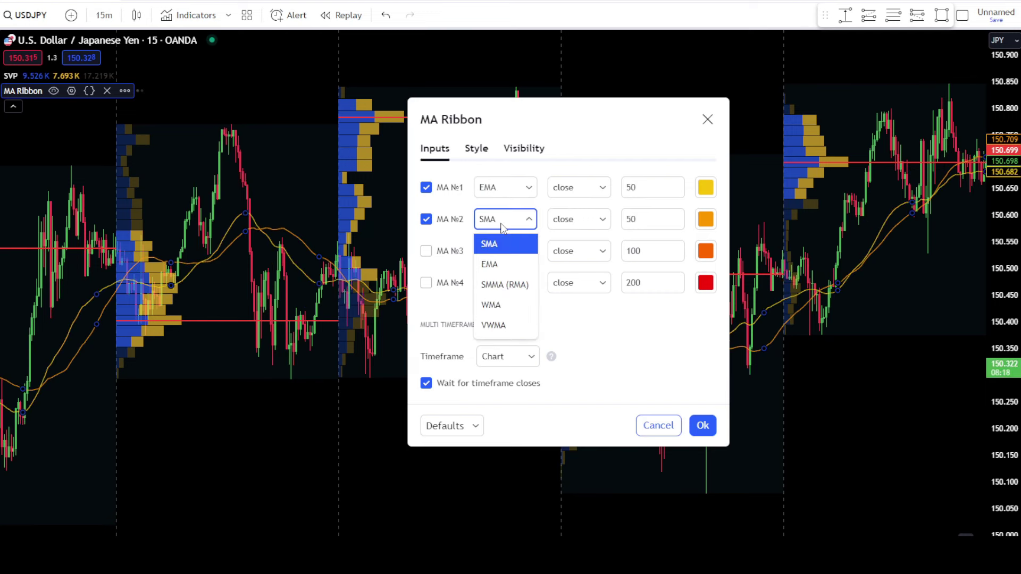
click(509, 266)
drag(637, 218, 624, 220)
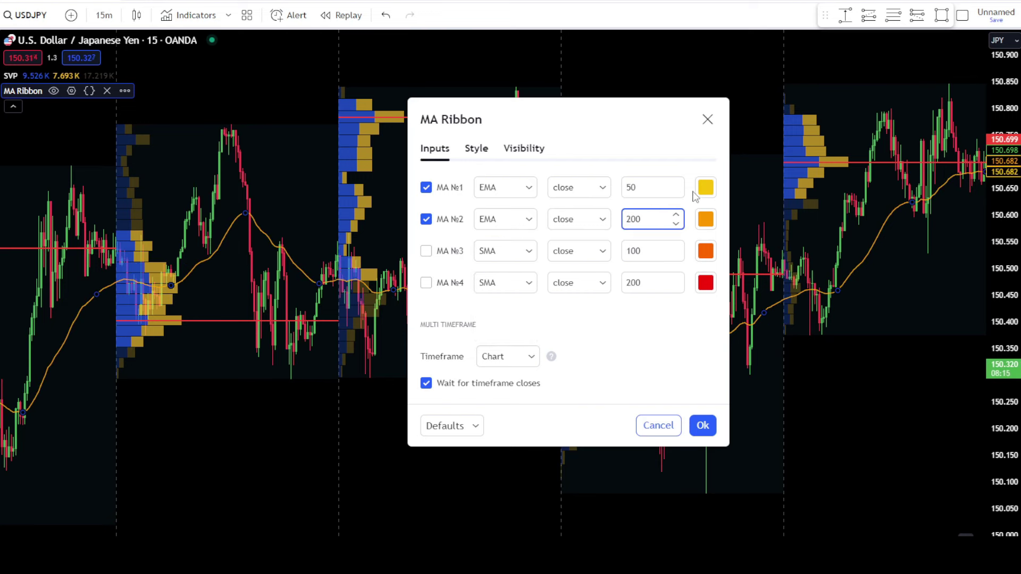
Make MA №1 white and MA №2 yellow, then apply the ribbon settings
click(701, 191)
click(702, 156)
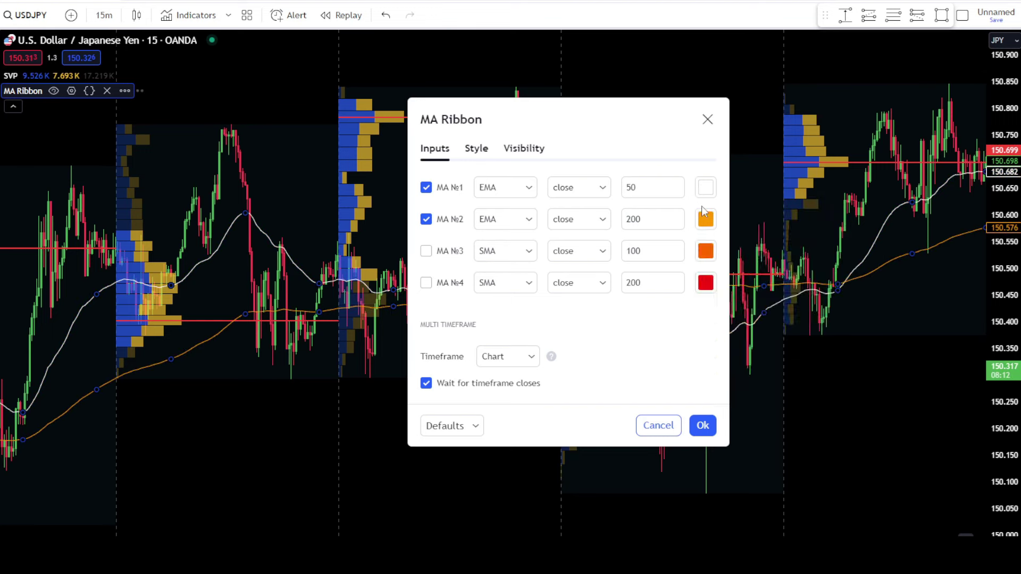
click(705, 219)
click(737, 261)
click(631, 336)
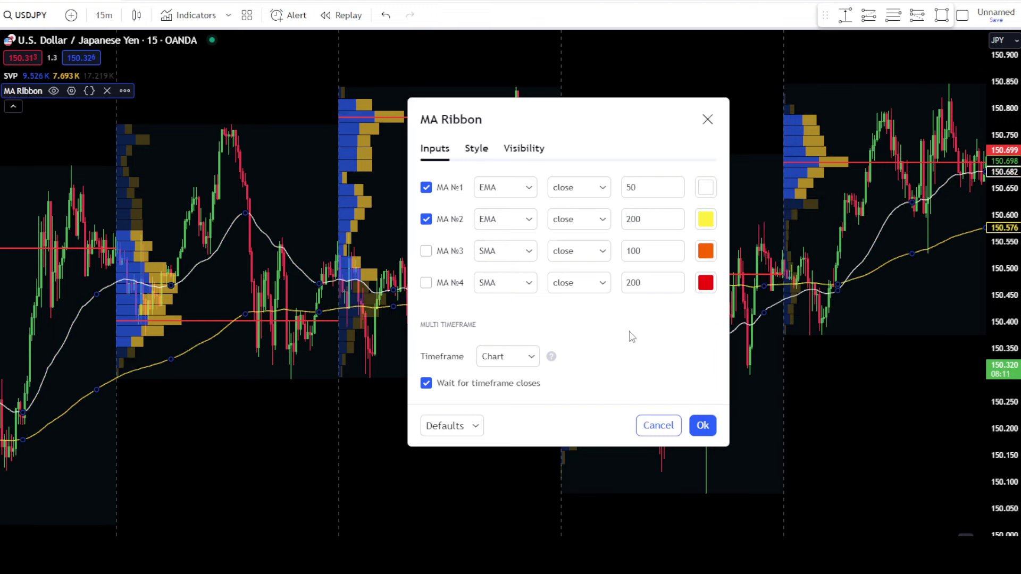
click(702, 426)
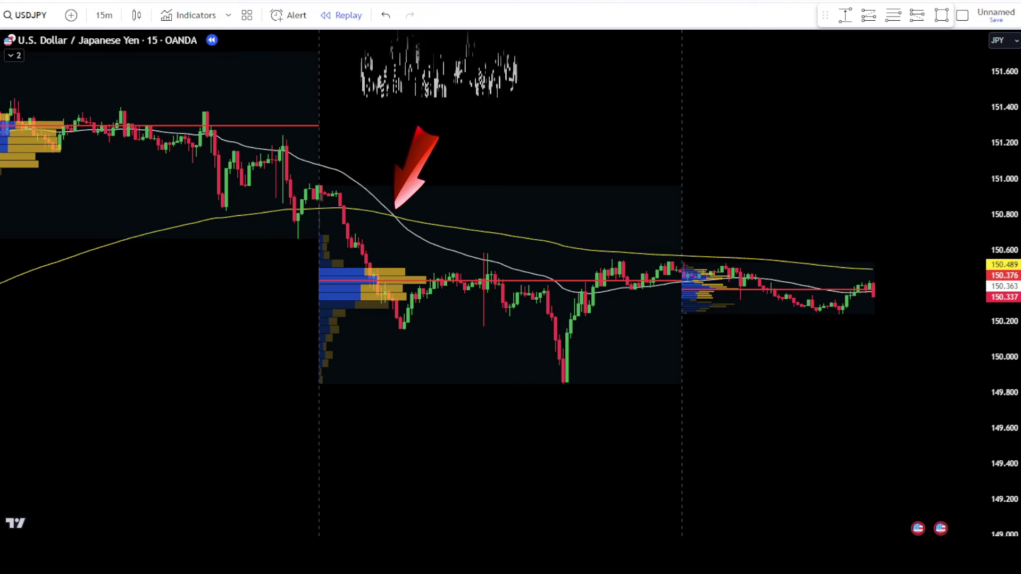
Draw a rectangle boxing the 150.408–150.454 POC zone out past the latest bar
click(943, 17)
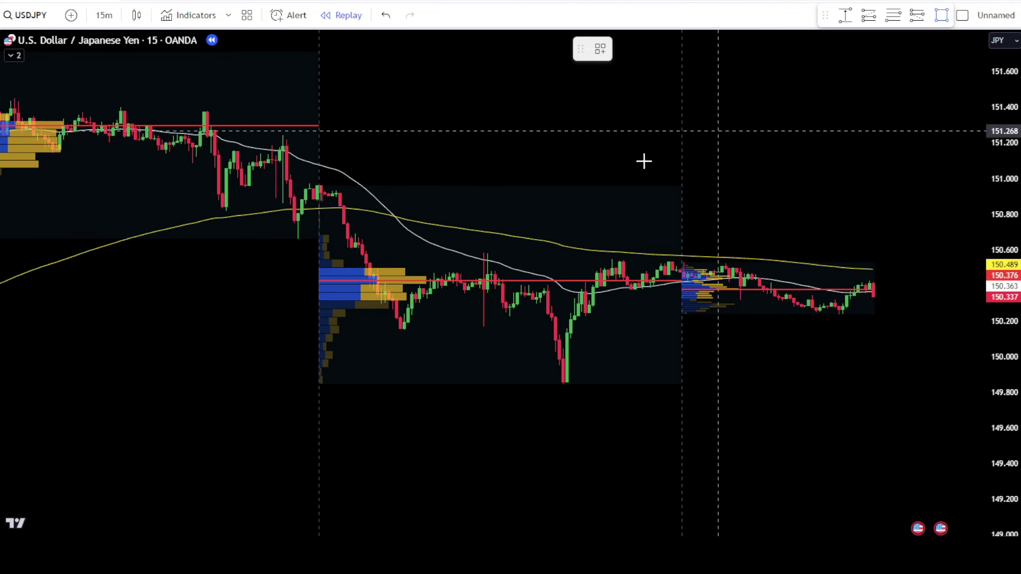
click(319, 276)
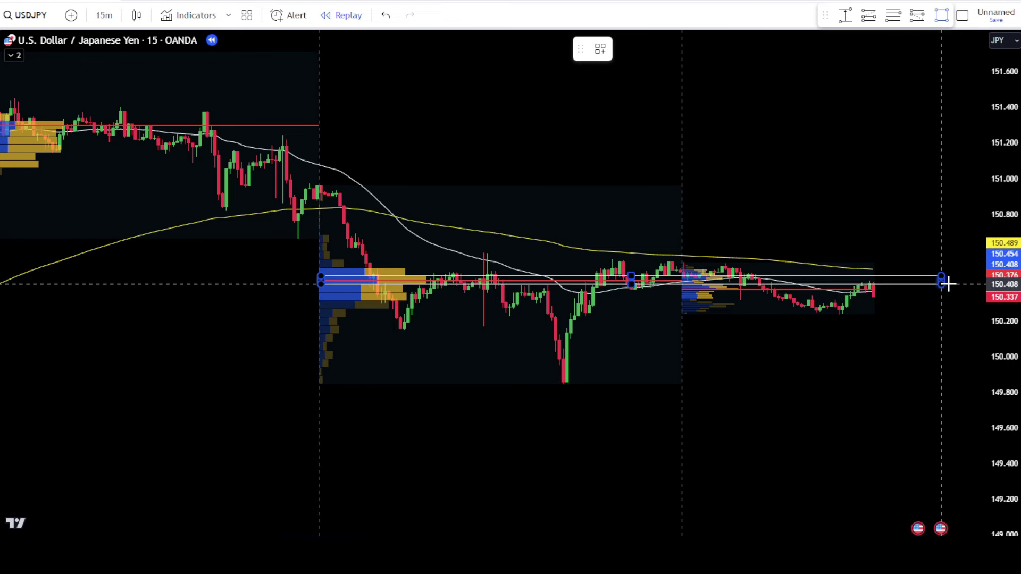
click(949, 282)
click(854, 360)
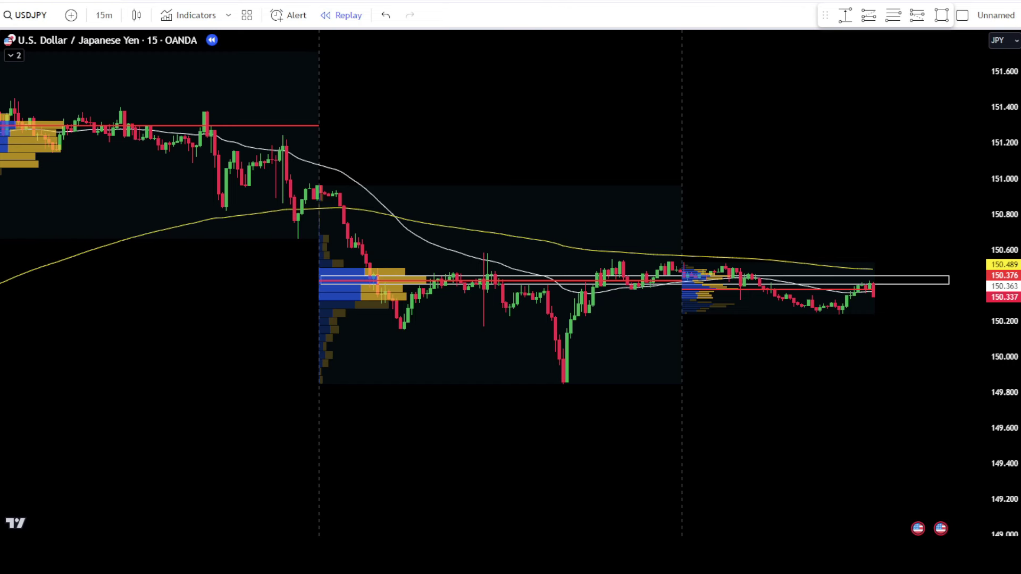
Place a short position at the latest bar with stop 150.526 and target 149.926
click(916, 17)
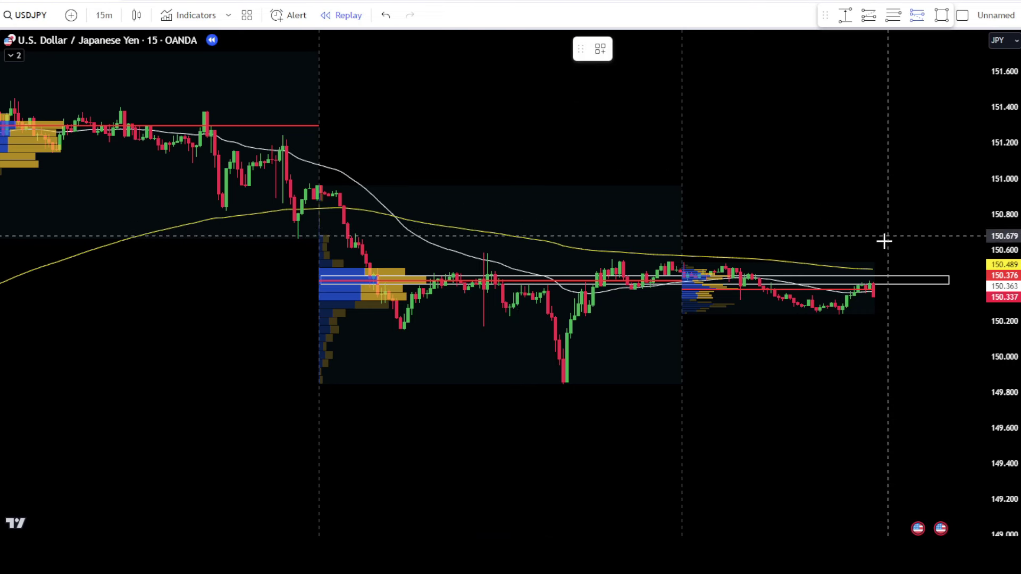
click(872, 298)
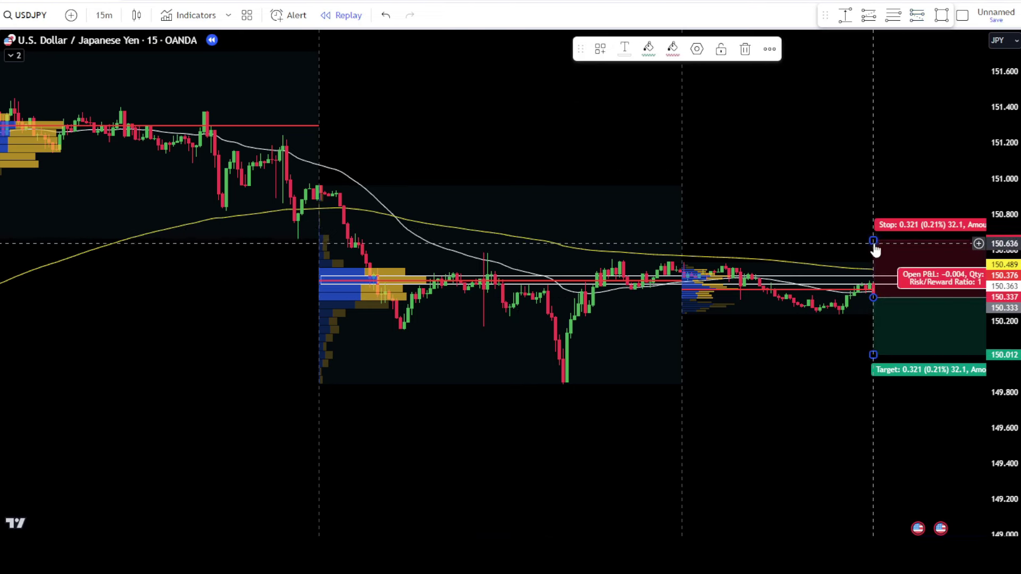
drag(875, 240, 873, 263)
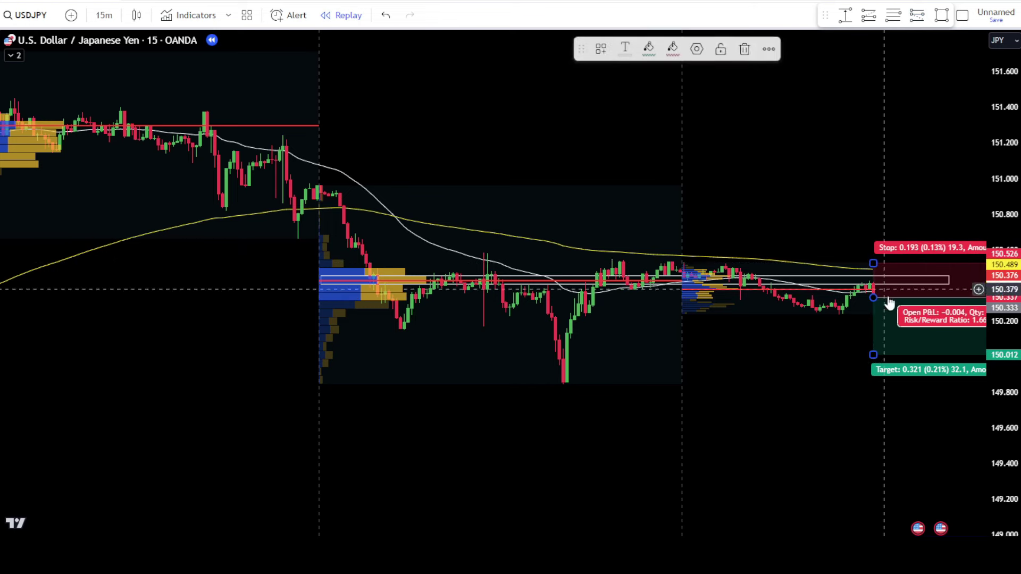
drag(873, 355, 873, 370)
click(766, 381)
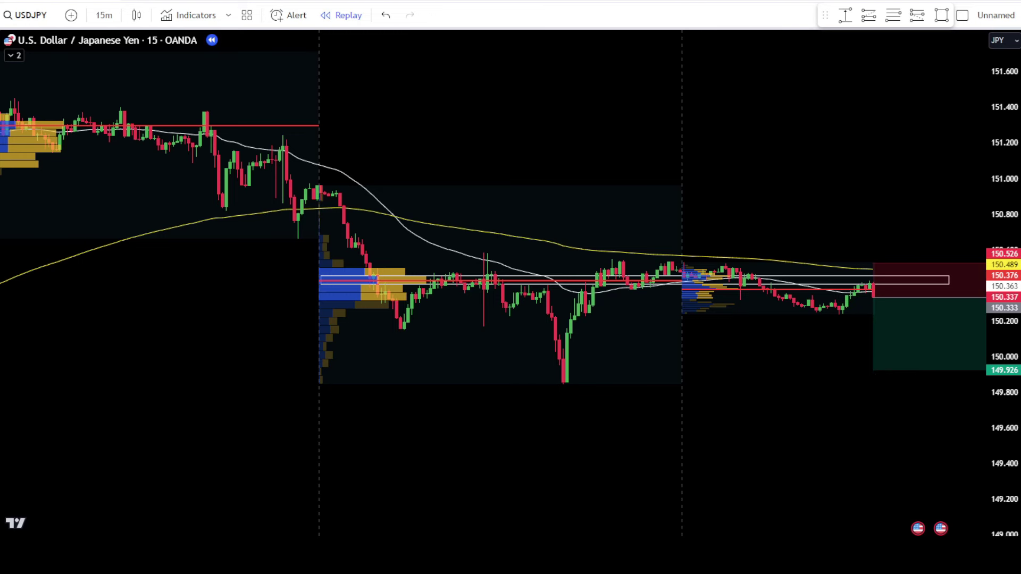
Box the lower volume-profile POC level with a thin rectangle stretched right
drag(963, 297, 872, 297)
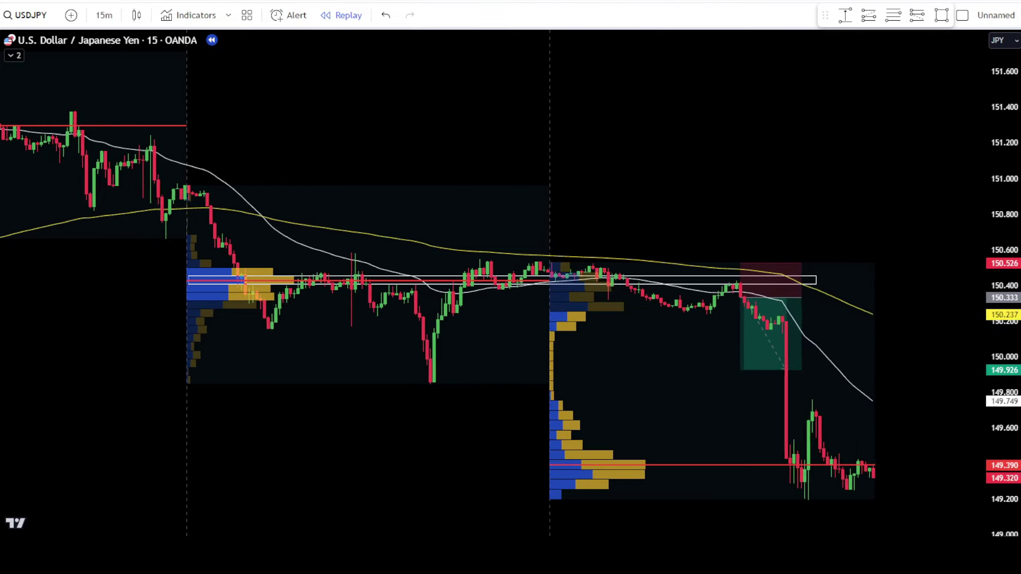
click(486, 471)
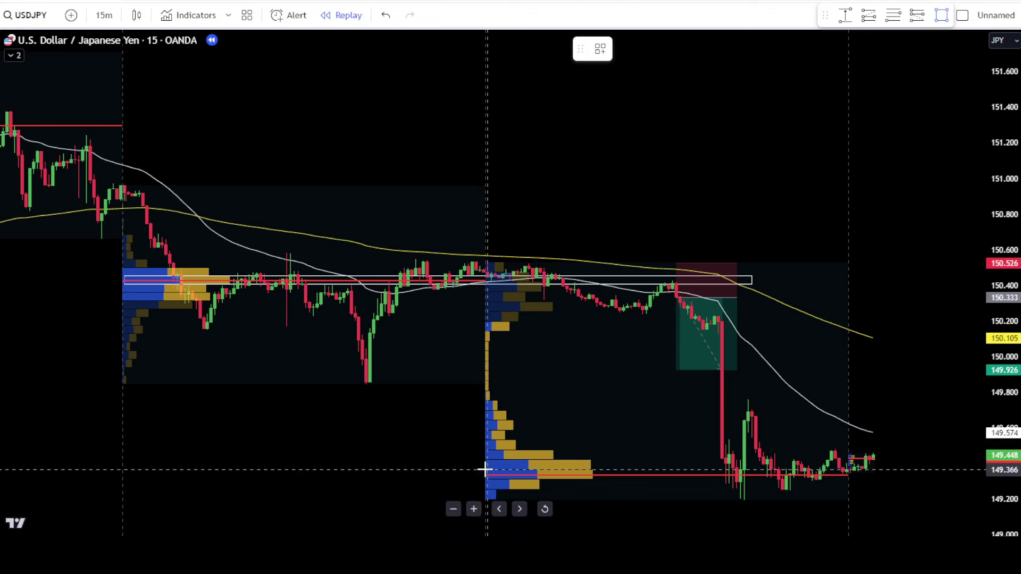
click(979, 480)
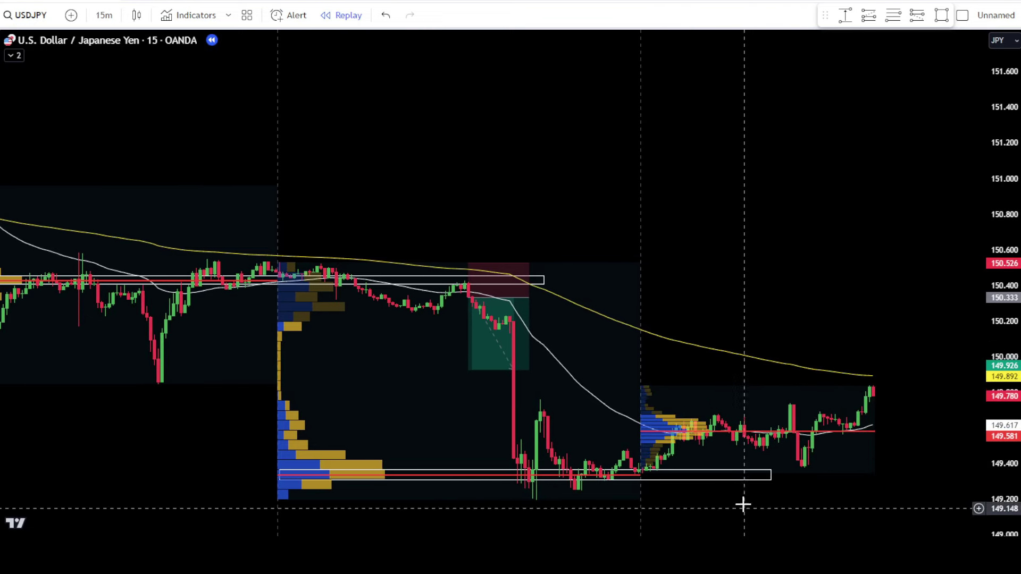
drag(771, 468, 971, 468)
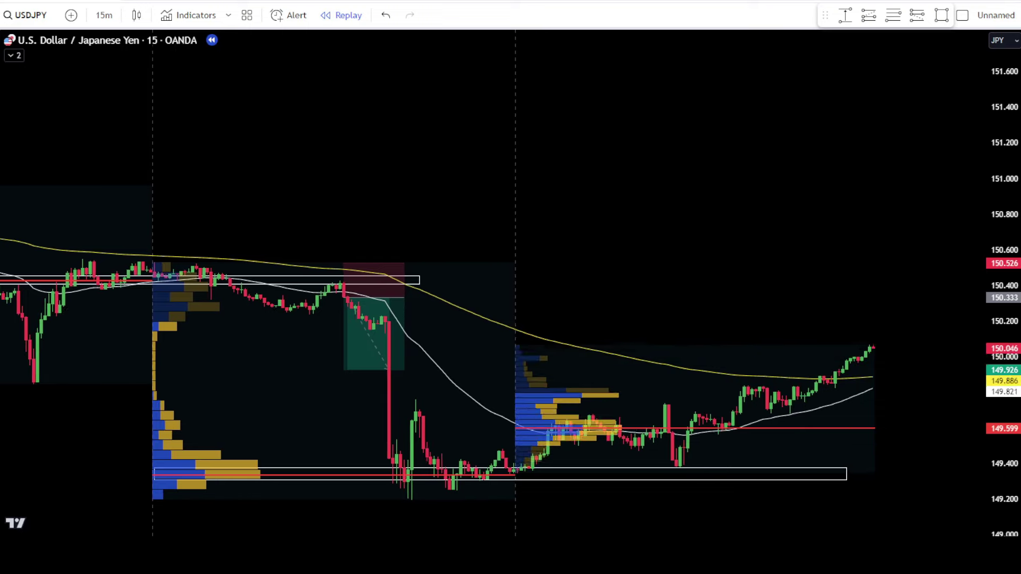
drag(816, 473, 846, 472)
Draw thin boxes over the new POC levels near 149.80 and 150.41
key(alt+shift+r)
click(482, 392)
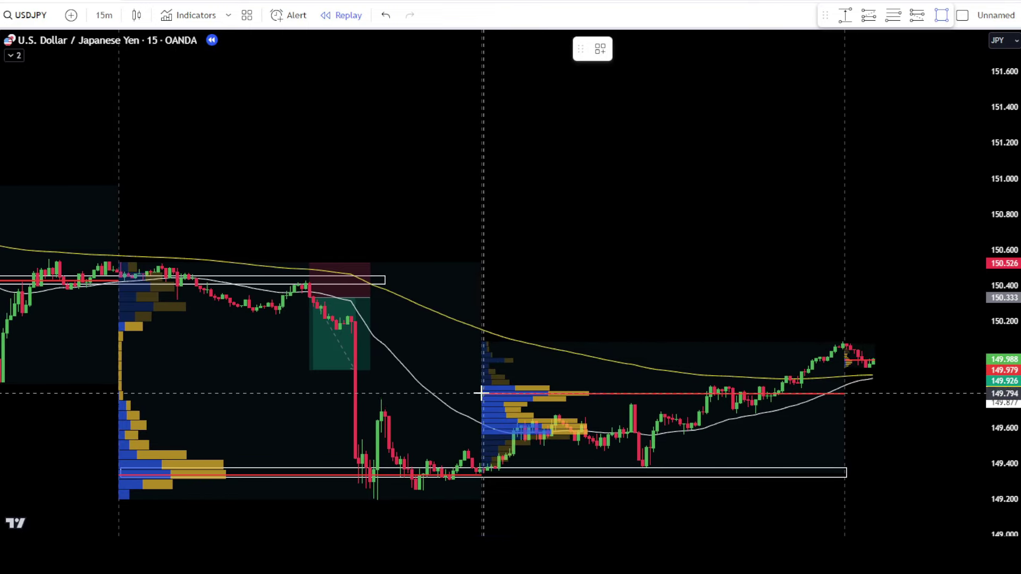
click(978, 398)
mouse_move(978, 398)
mouse_down()
mouse_move(979, 453)
mouse_move(978, 403)
mouse_move(966, 398)
mouse_up()
key(Escape)
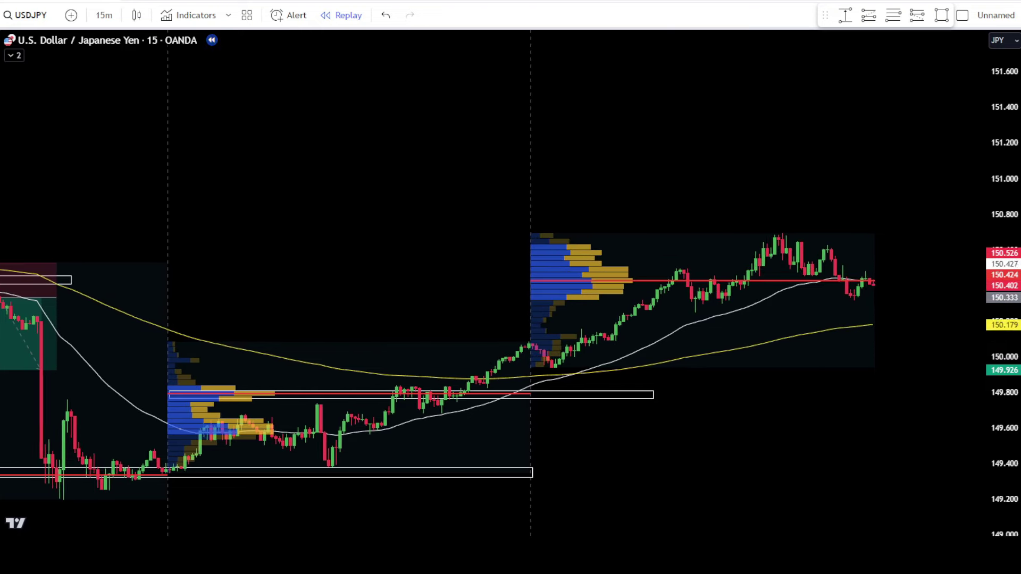
drag(616, 385, 862, 381)
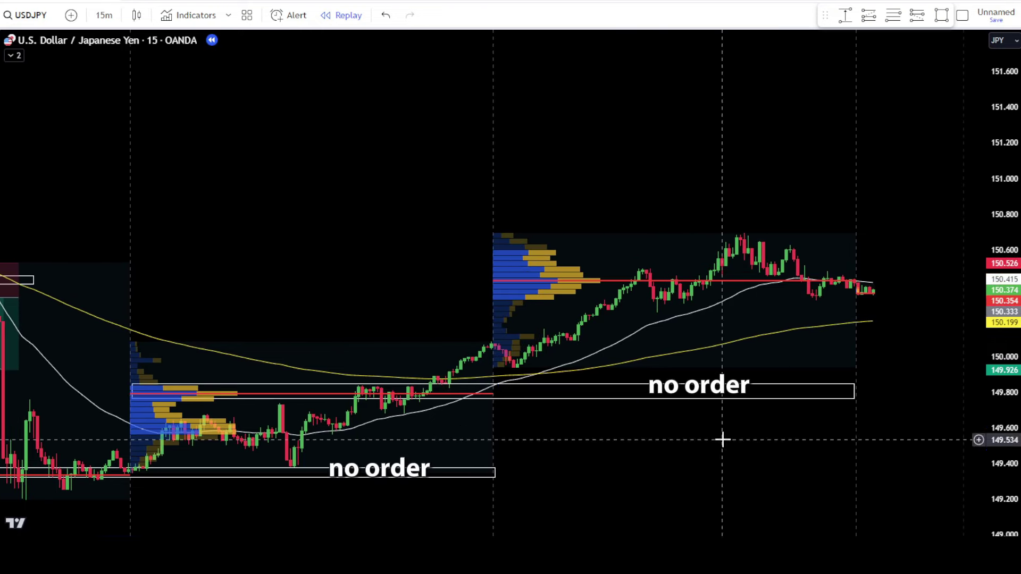
key(alt+shift+r)
mouse_move(494, 278)
mouse_down()
mouse_move(581, 287)
mouse_move(975, 285)
mouse_up()
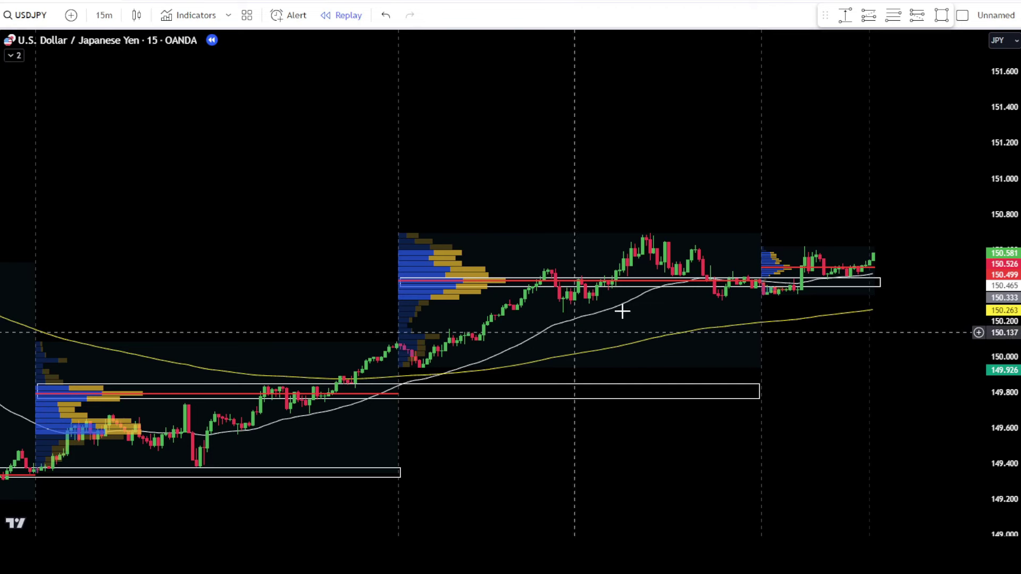
Place a long position at 150.581 with stop 150.351 and target 151.039
click(868, 15)
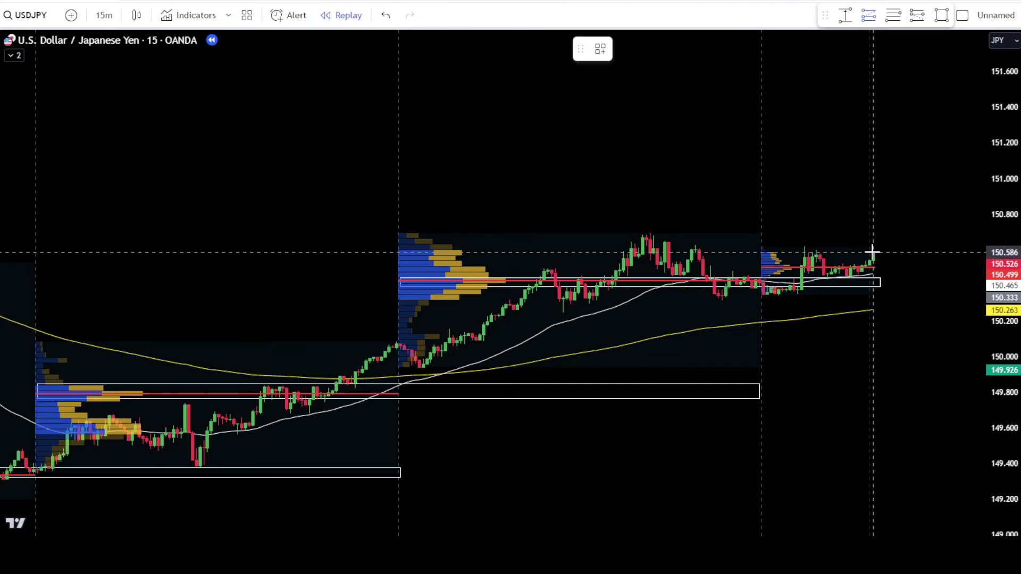
click(873, 252)
drag(872, 303, 873, 294)
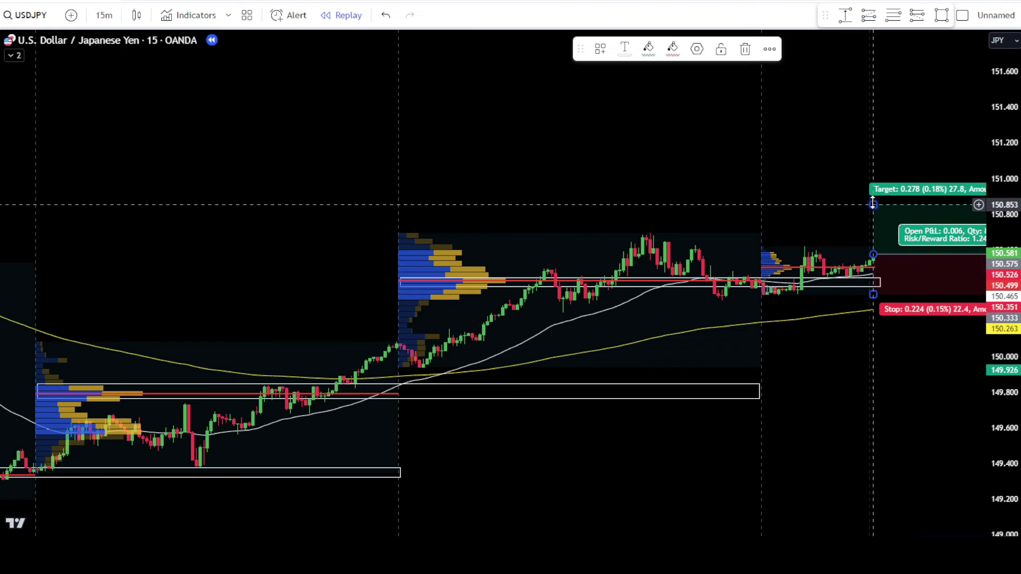
drag(873, 204, 875, 171)
click(841, 199)
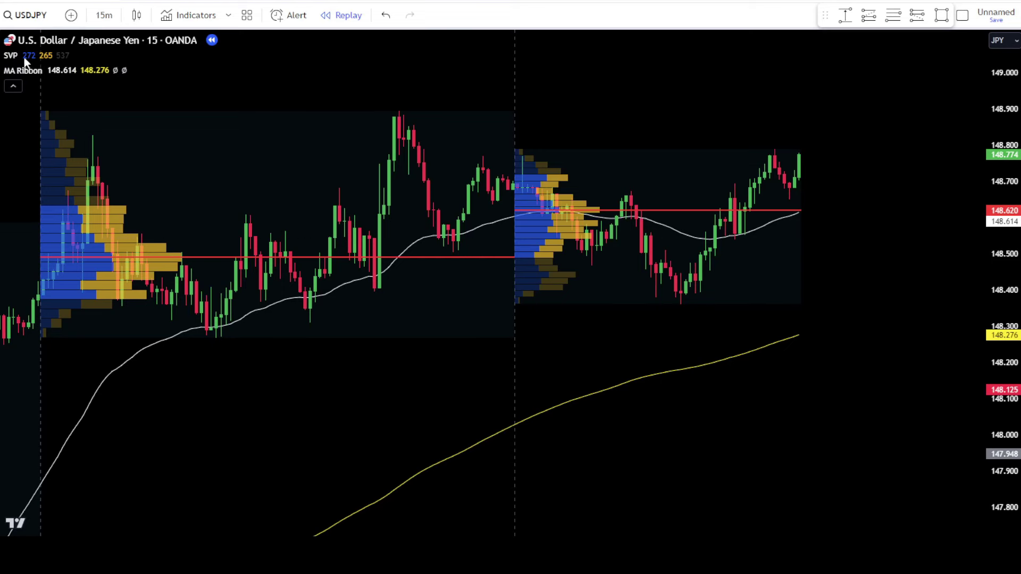
Turn on the VAH and VAL lines in the Session Volume Profile style settings
click(45, 55)
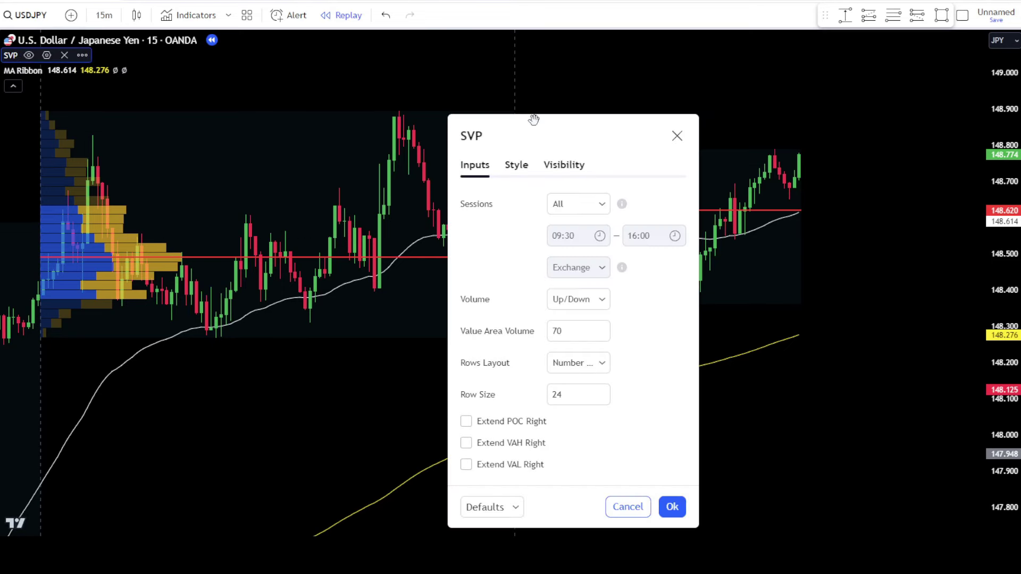
drag(539, 126, 540, 51)
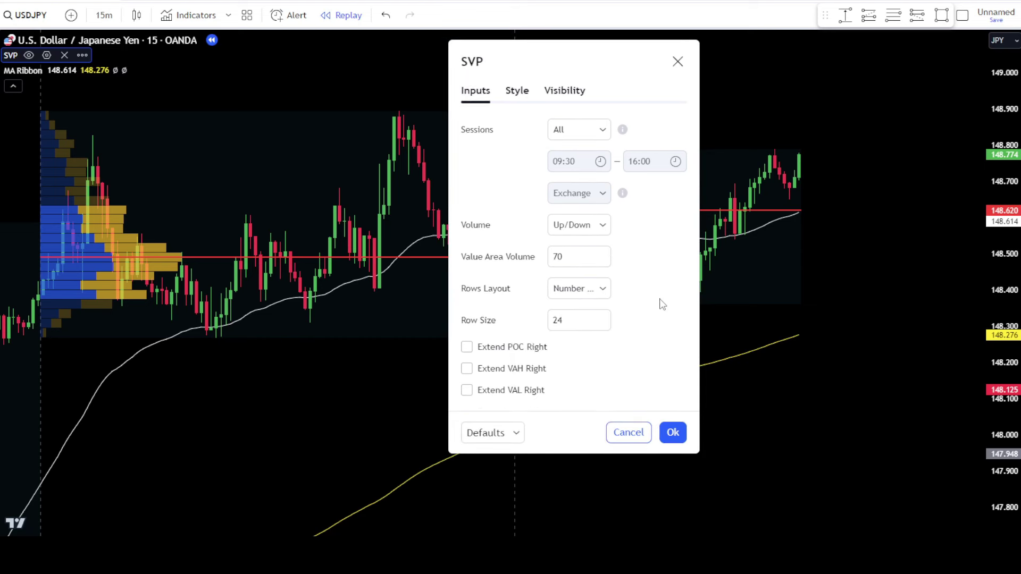
click(517, 91)
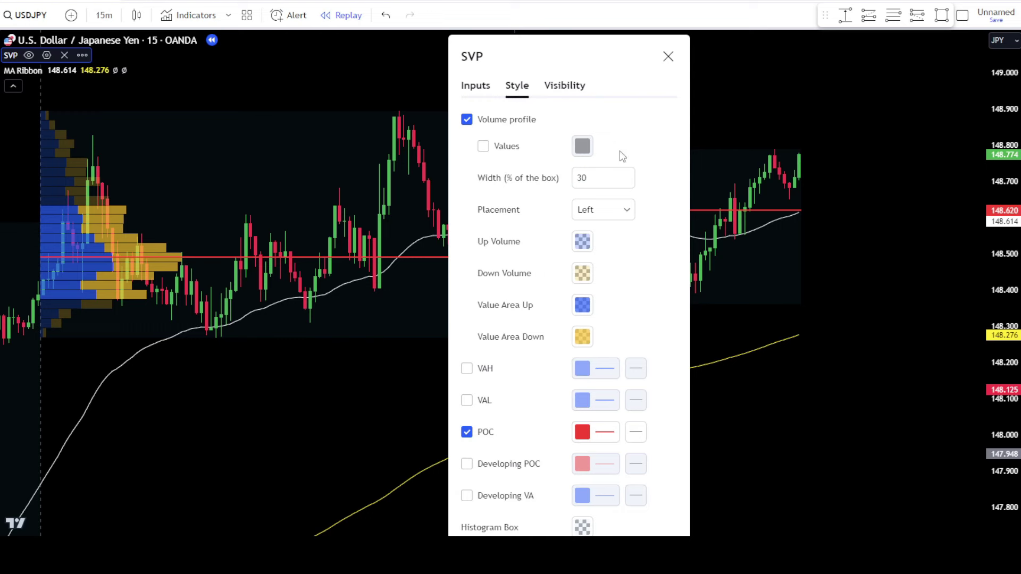
click(486, 369)
click(485, 401)
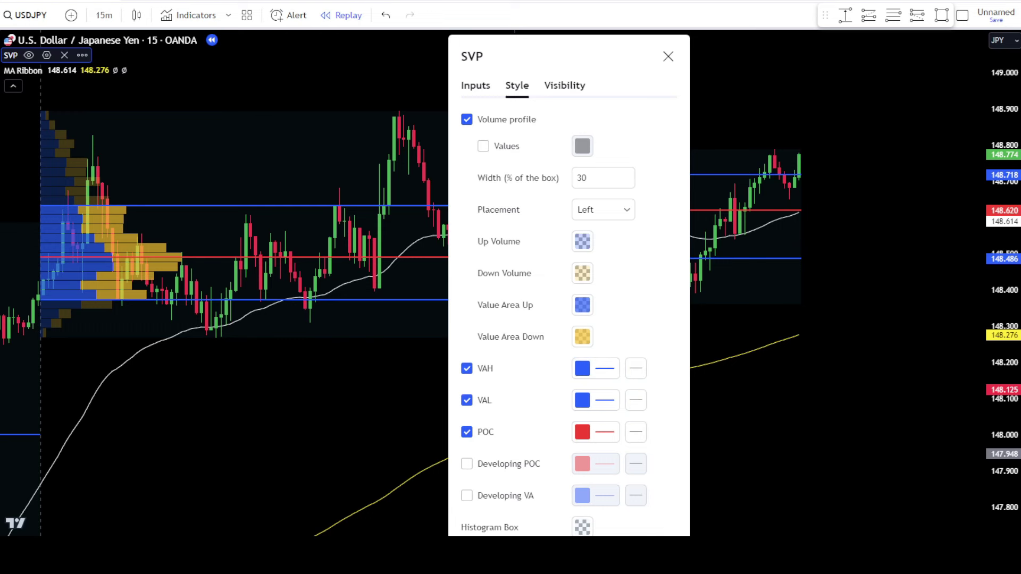
key(Escape)
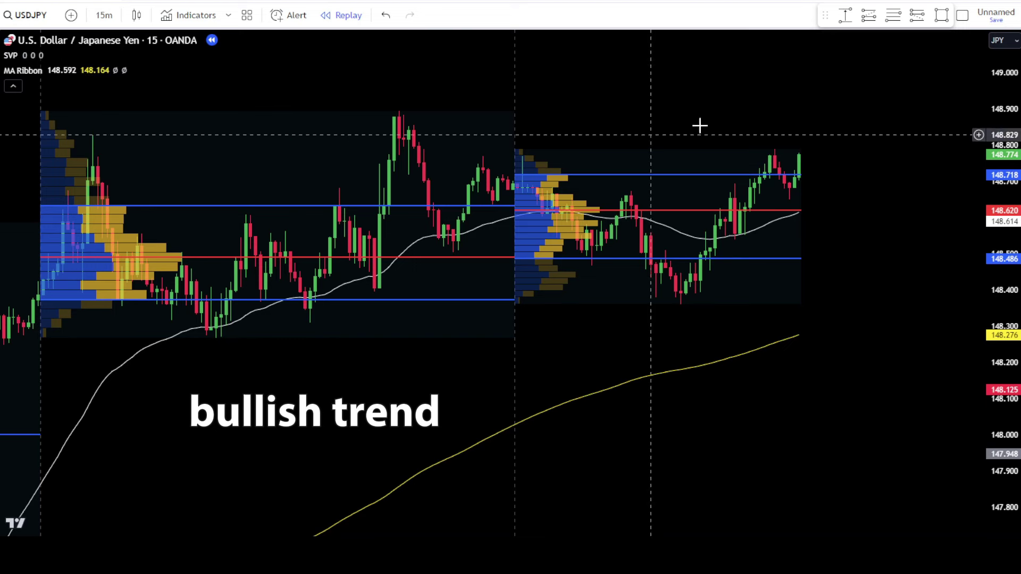
Draw thin rectangles across the VAH, POC and VAL levels near 148.62, 148.49 and 148.38
click(941, 14)
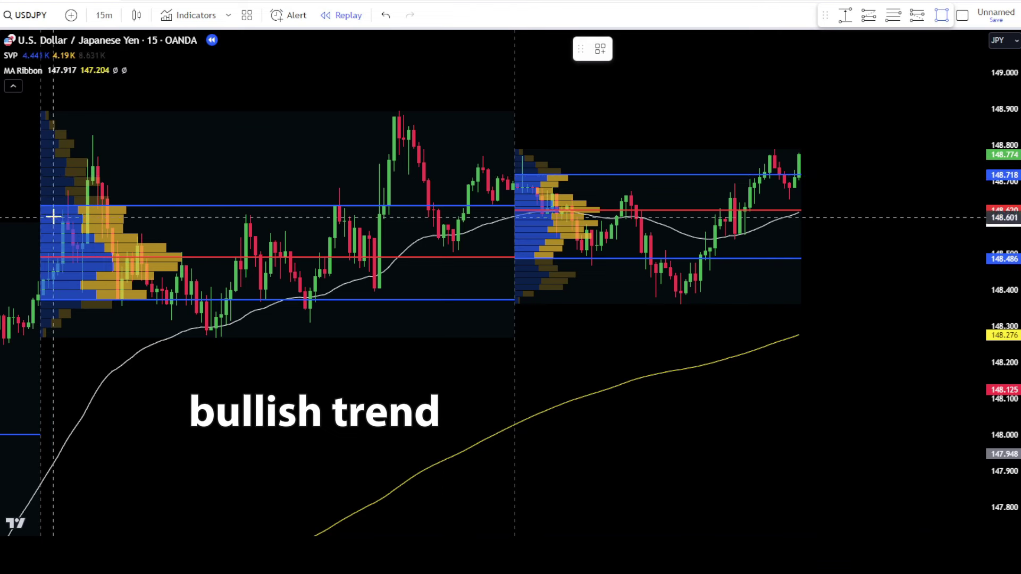
mouse_move(44, 205)
mouse_down()
mouse_move(147, 217)
mouse_move(859, 215)
mouse_up()
click(941, 14)
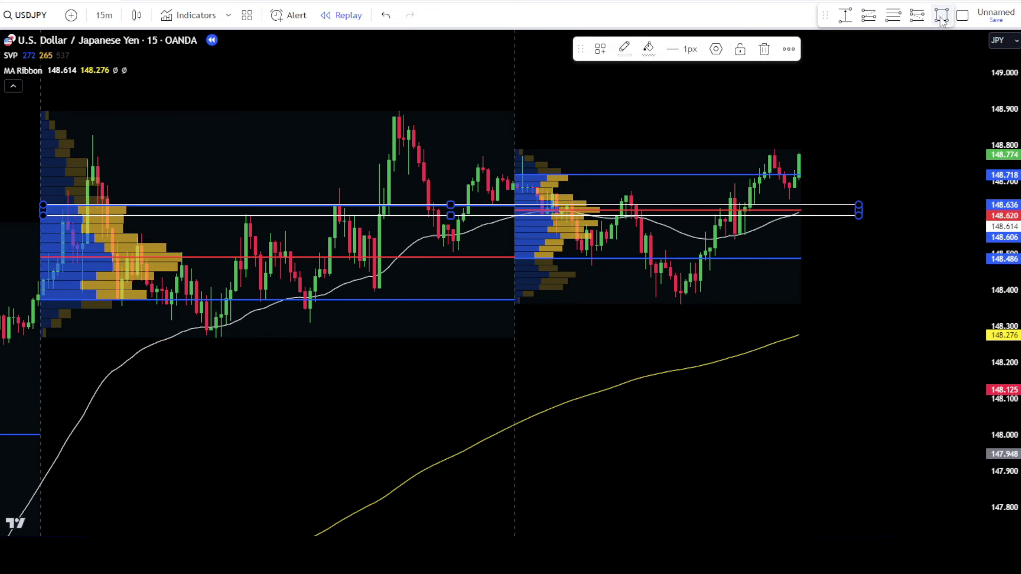
mouse_move(44, 256)
mouse_down()
mouse_move(846, 256)
mouse_move(853, 268)
mouse_up()
click(941, 17)
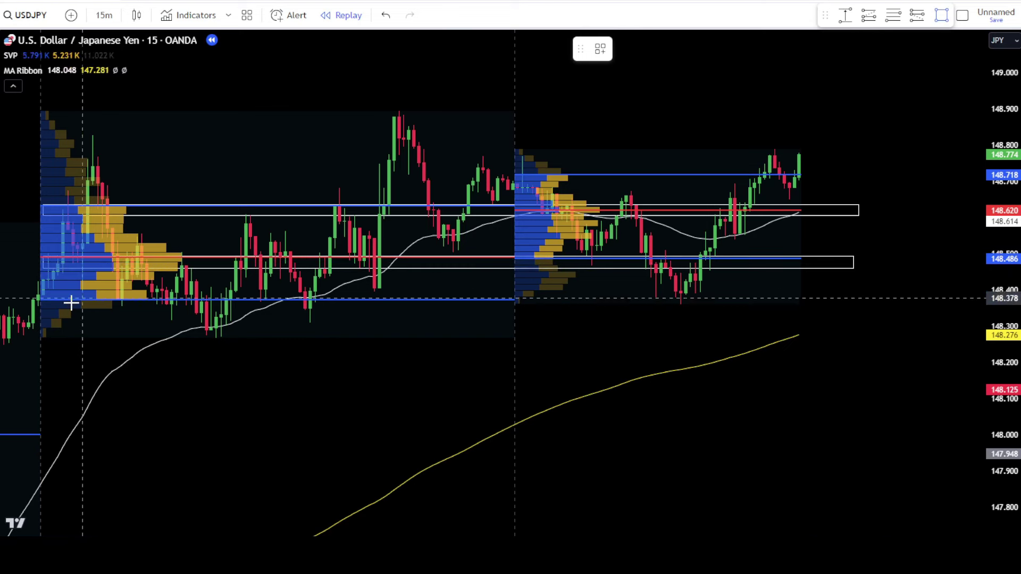
drag(66, 299, 853, 300)
click(846, 353)
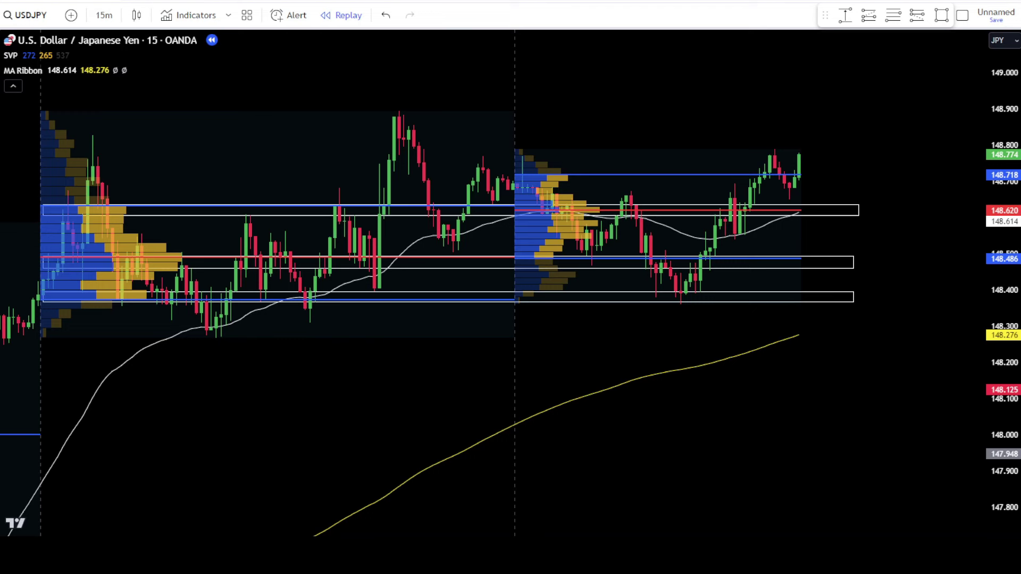
Add the UT Bot Alerts indicator to the chart
click(201, 21)
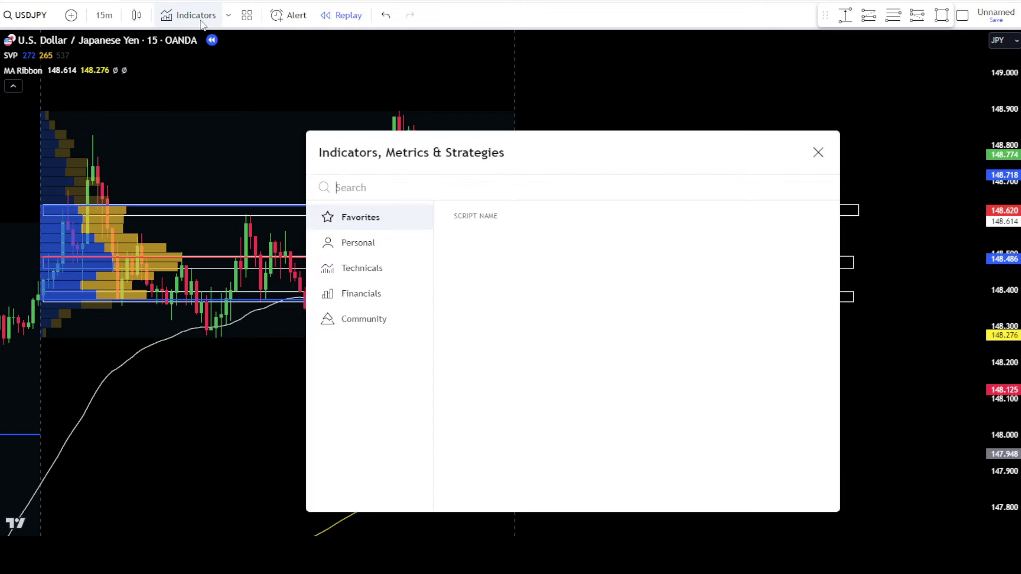
text(UT Bot Alerts)
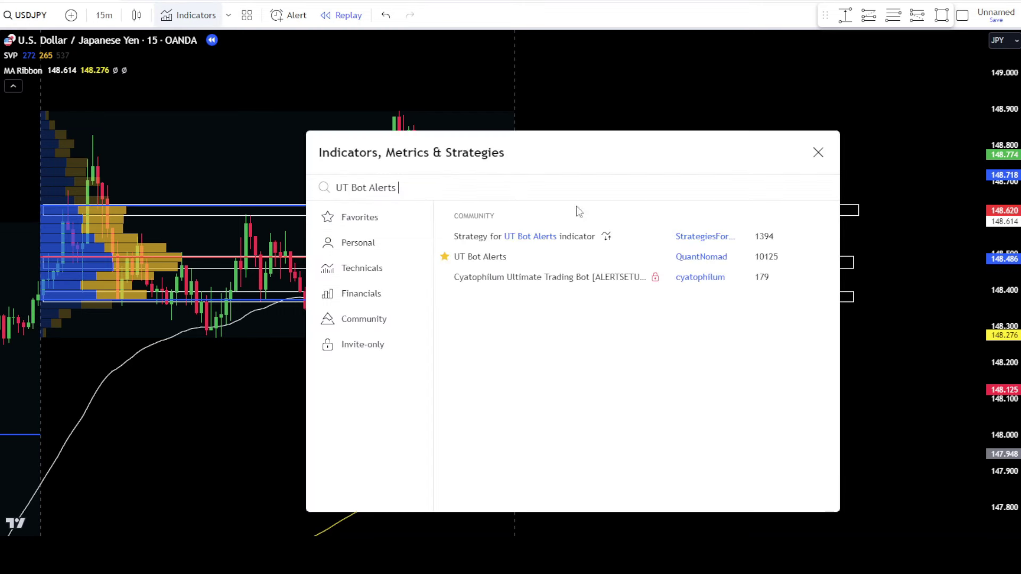
click(587, 257)
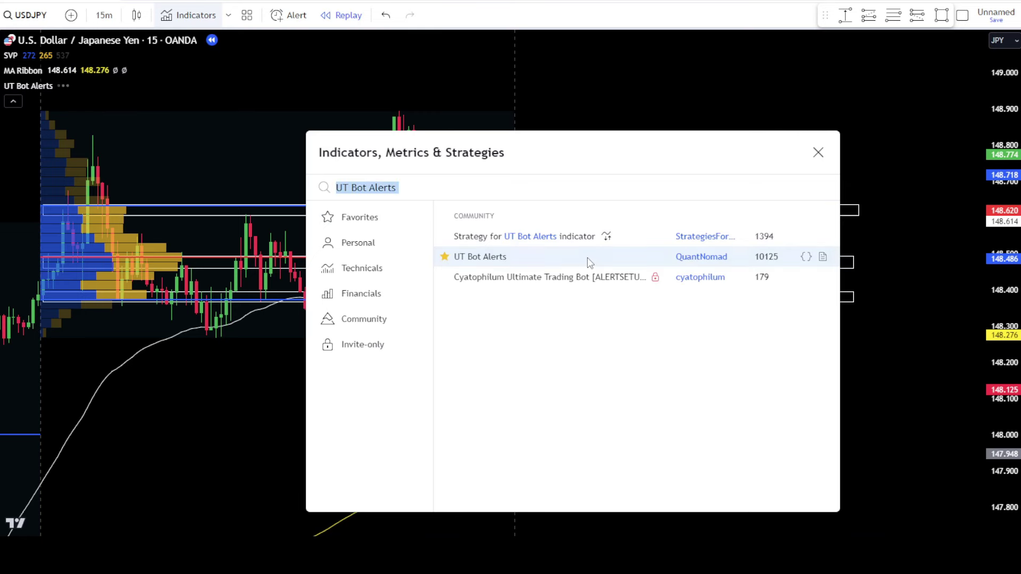
click(818, 152)
Set UT Bot Alerts Key Value 2 and ATR Period 1, disable both bar colours, and apply
click(81, 86)
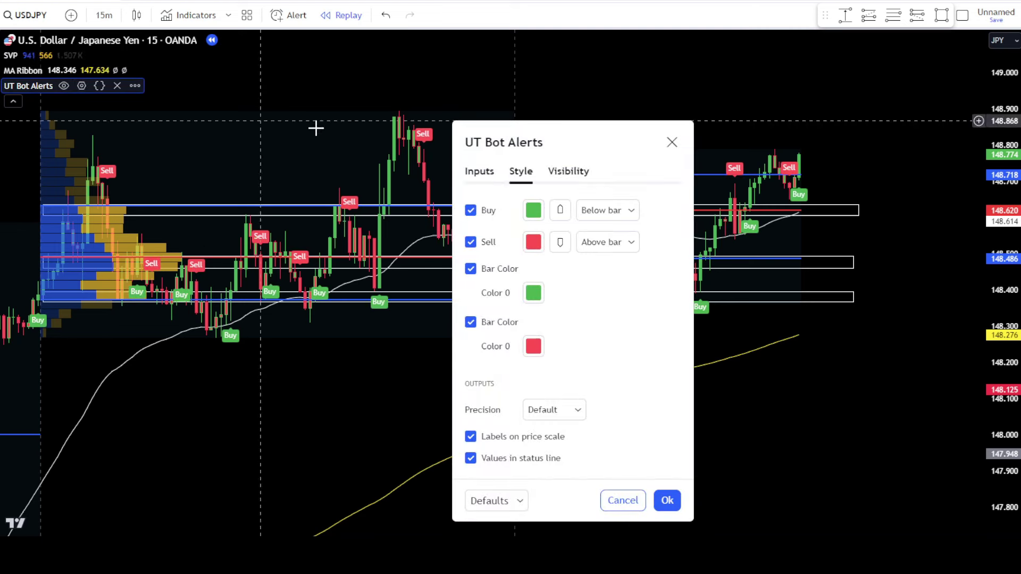
click(479, 171)
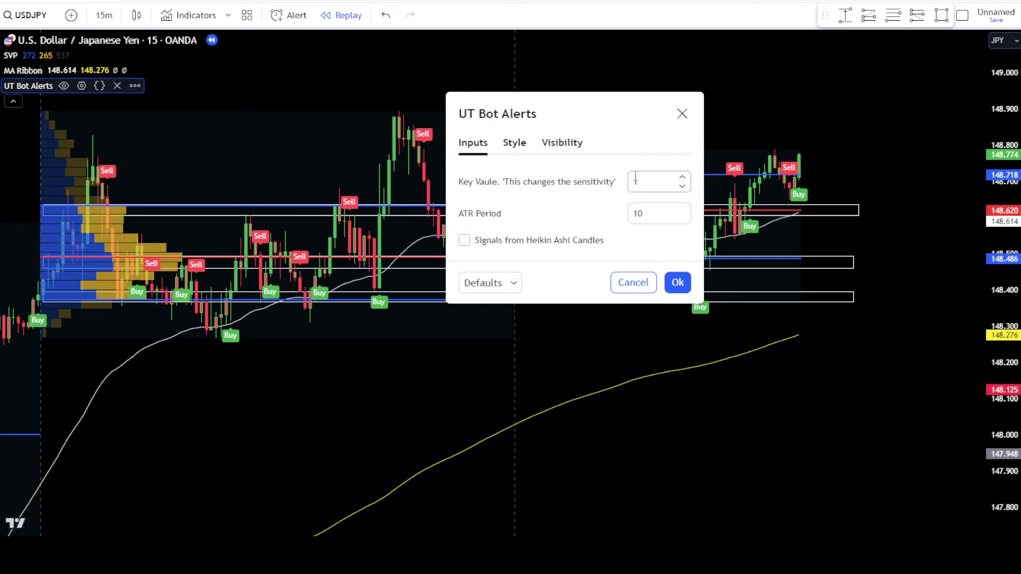
click(655, 190)
text(2)
key(Tab)
text(1)
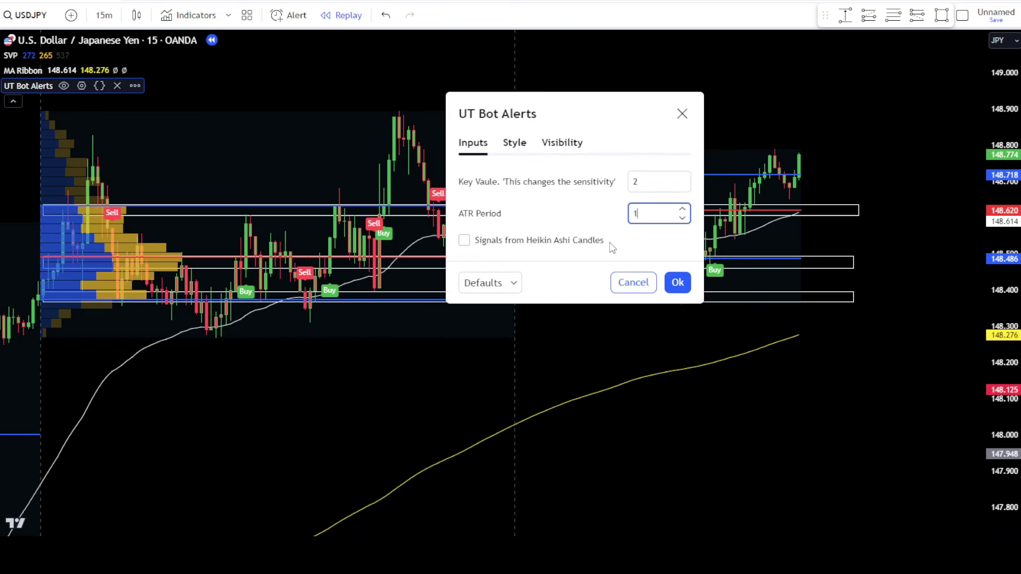
click(516, 149)
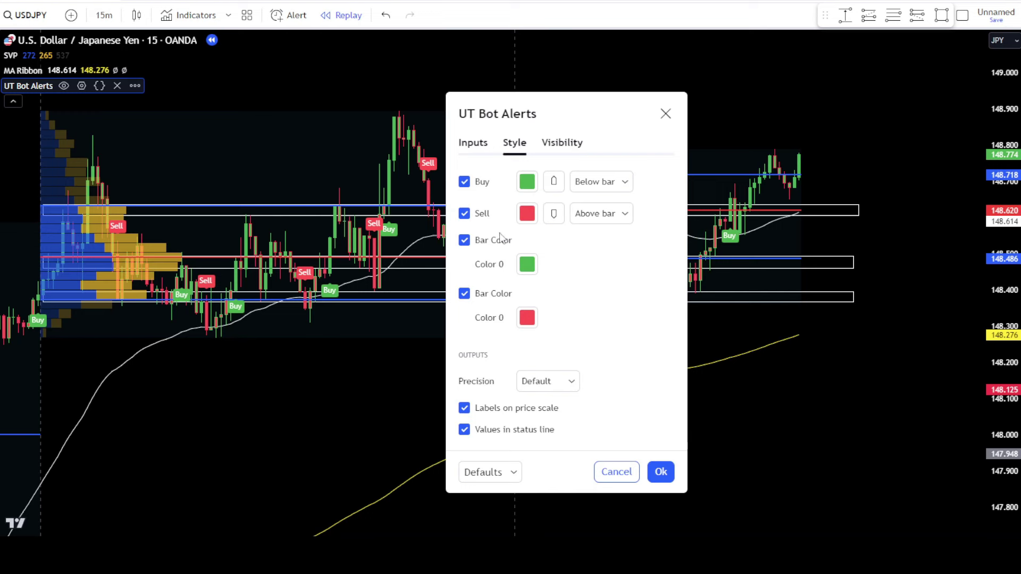
click(470, 242)
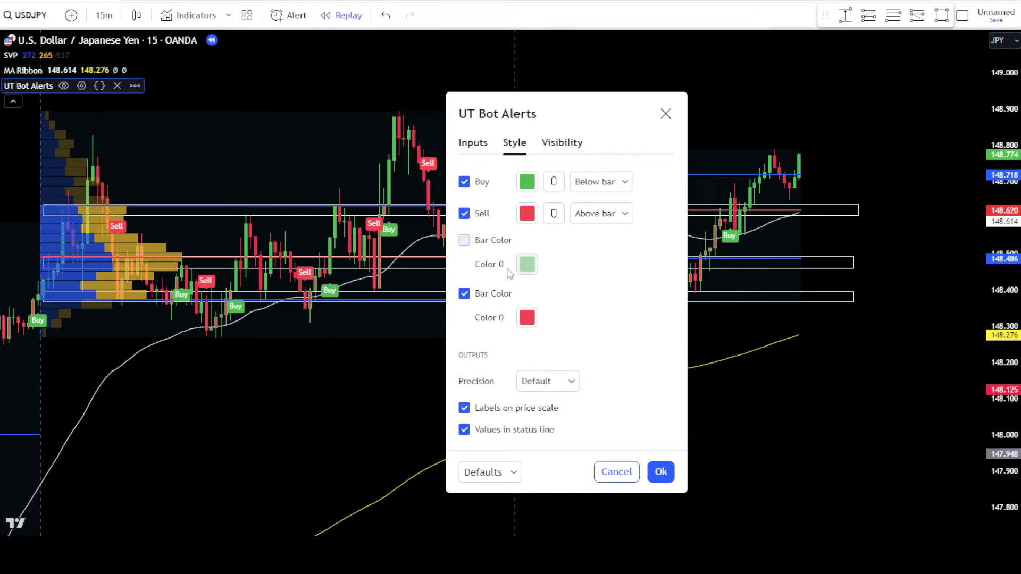
click(464, 296)
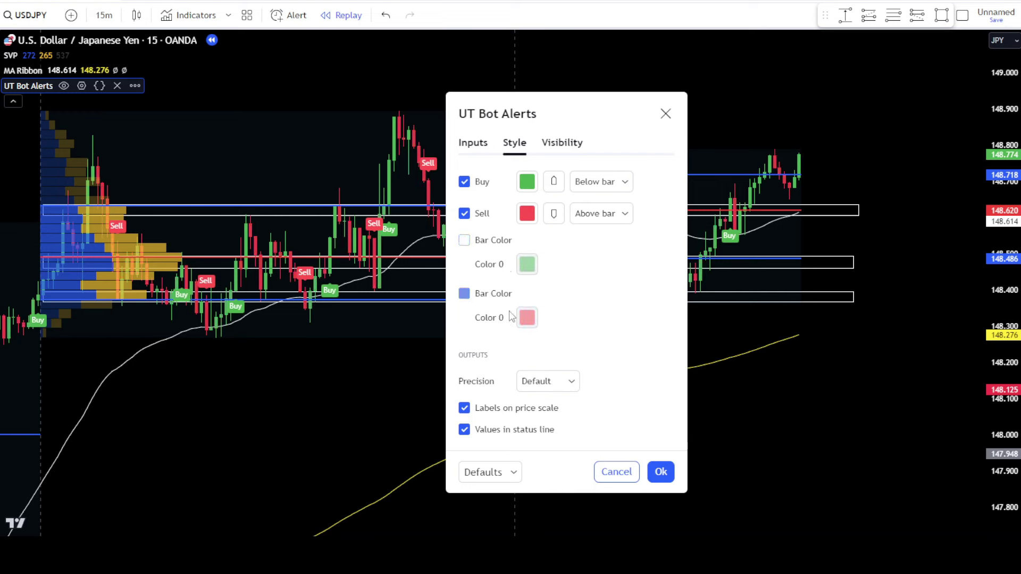
click(660, 472)
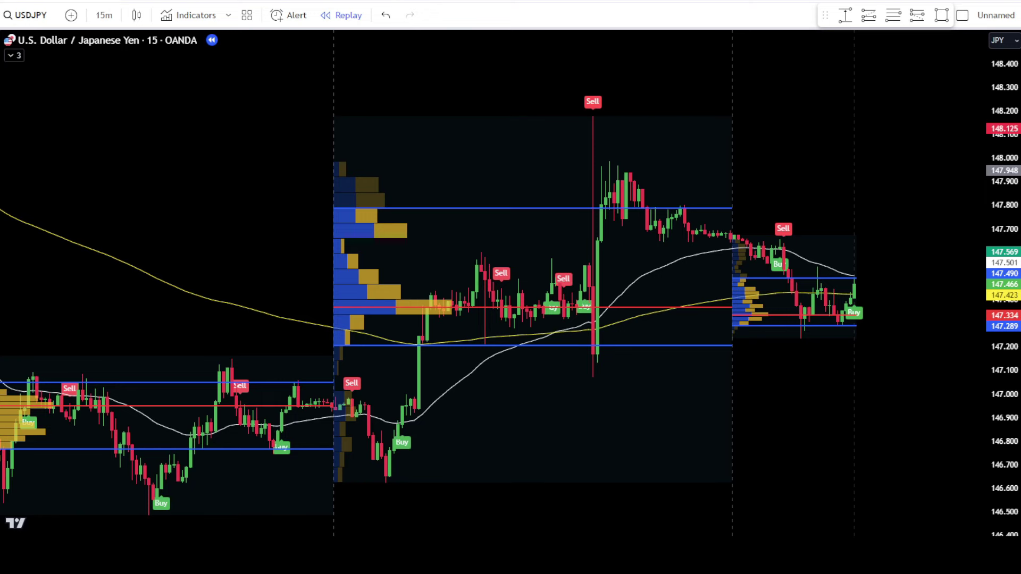
Draw white boxes over the POC near 147.33 and VAL near 147.22, past the last candle
click(941, 14)
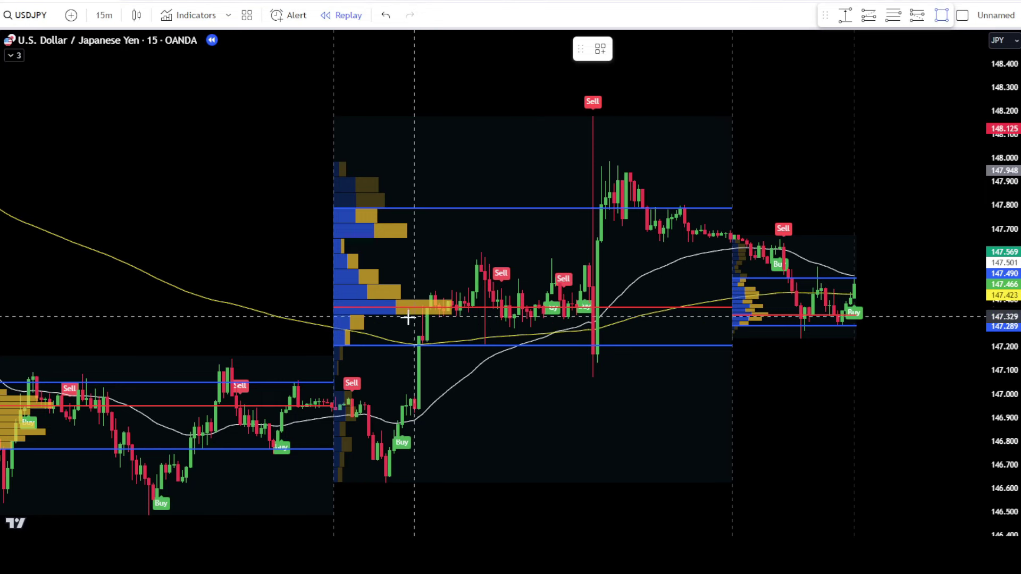
mouse_move(335, 301)
mouse_down()
mouse_move(427, 312)
mouse_move(944, 314)
mouse_up()
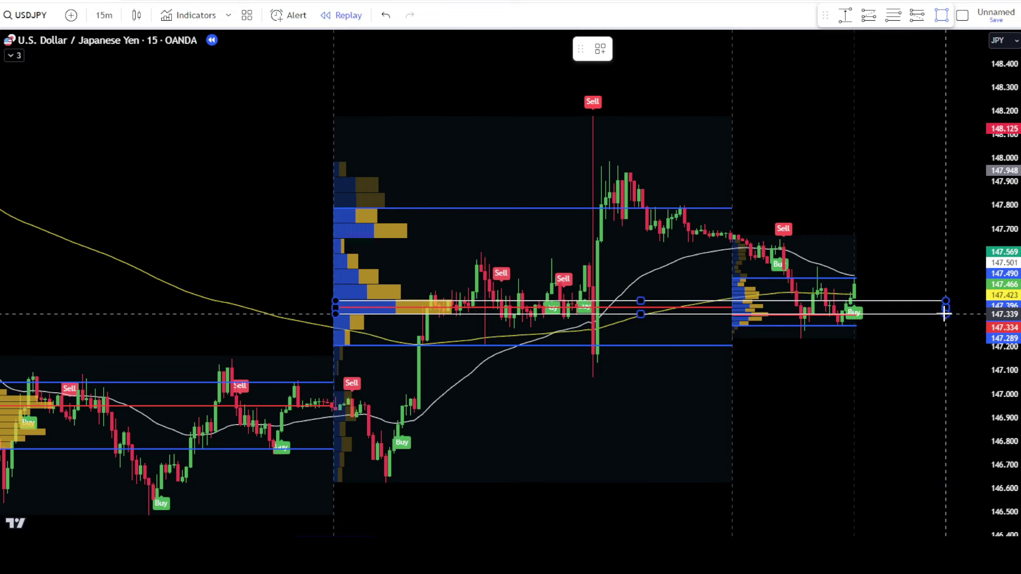
click(329, 296)
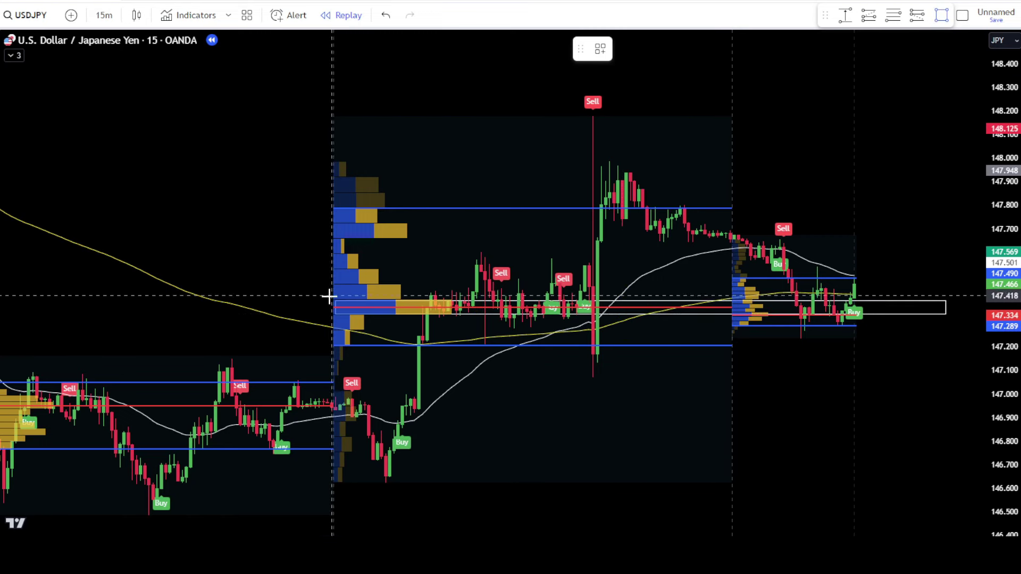
drag(335, 330, 946, 346)
click(885, 423)
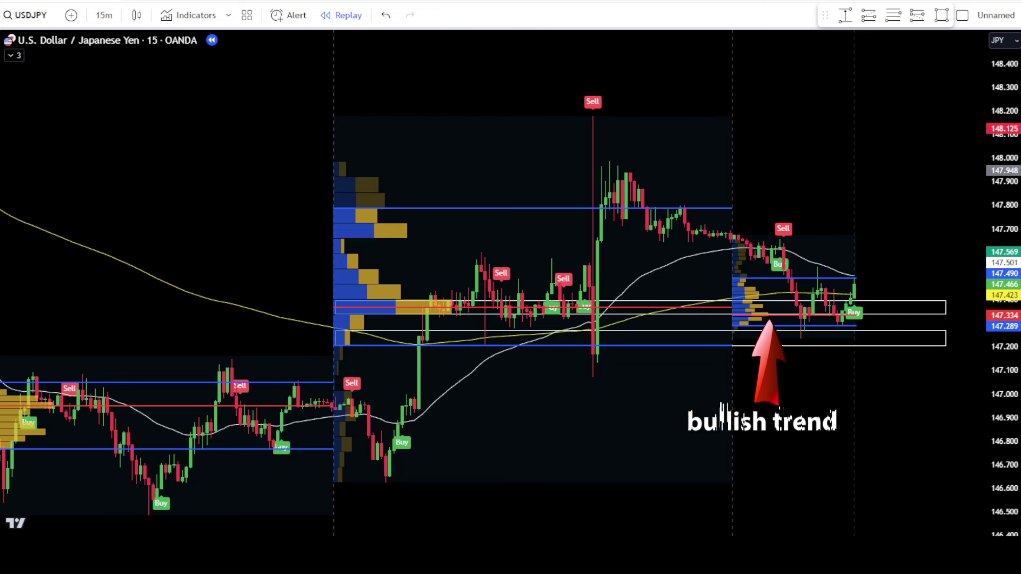
Place a long position on the last candle with stop 147.240 and target 147.902, trimmed to where the target hit
click(868, 16)
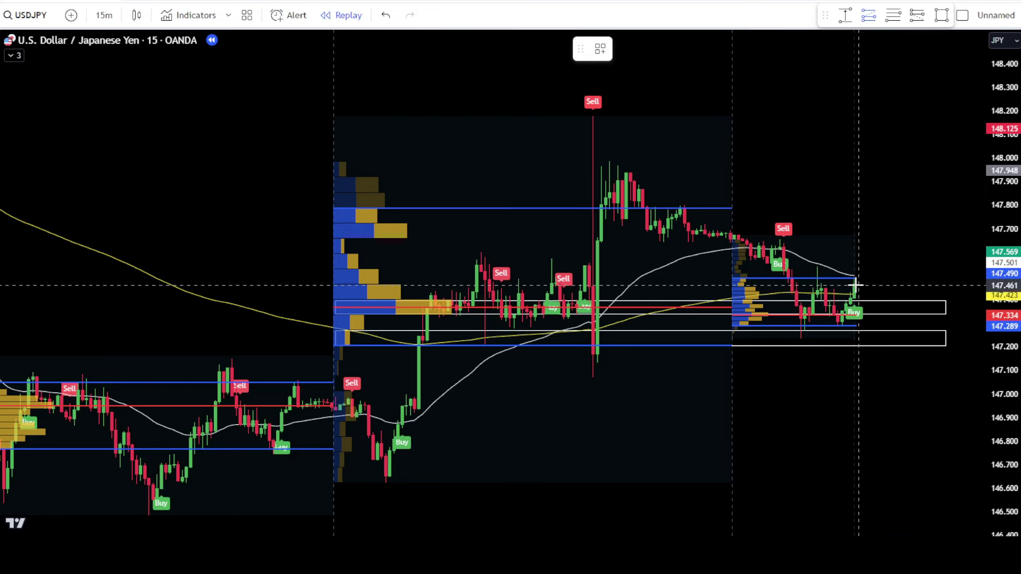
click(856, 288)
drag(855, 365, 852, 338)
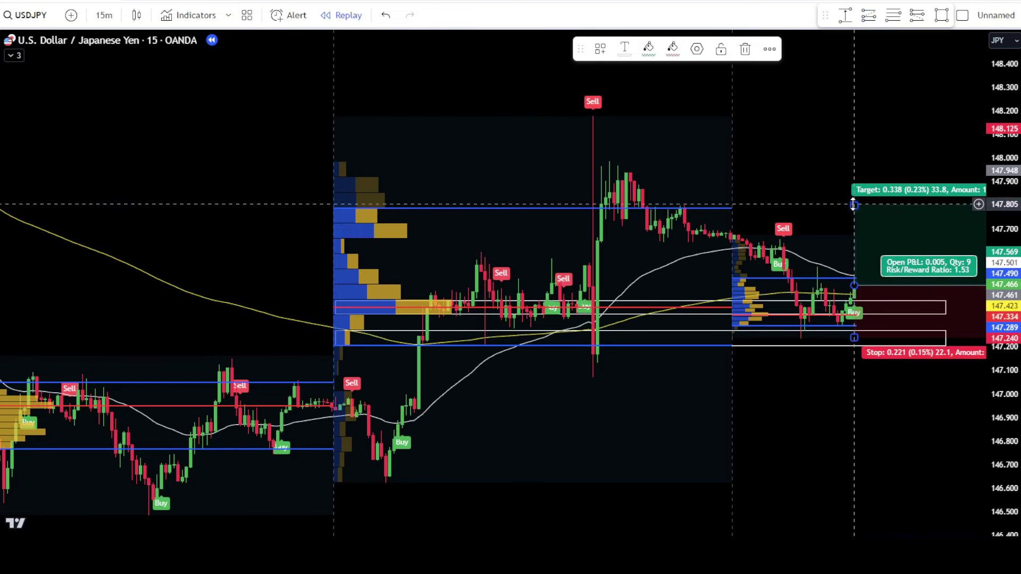
drag(854, 205, 861, 182)
click(877, 430)
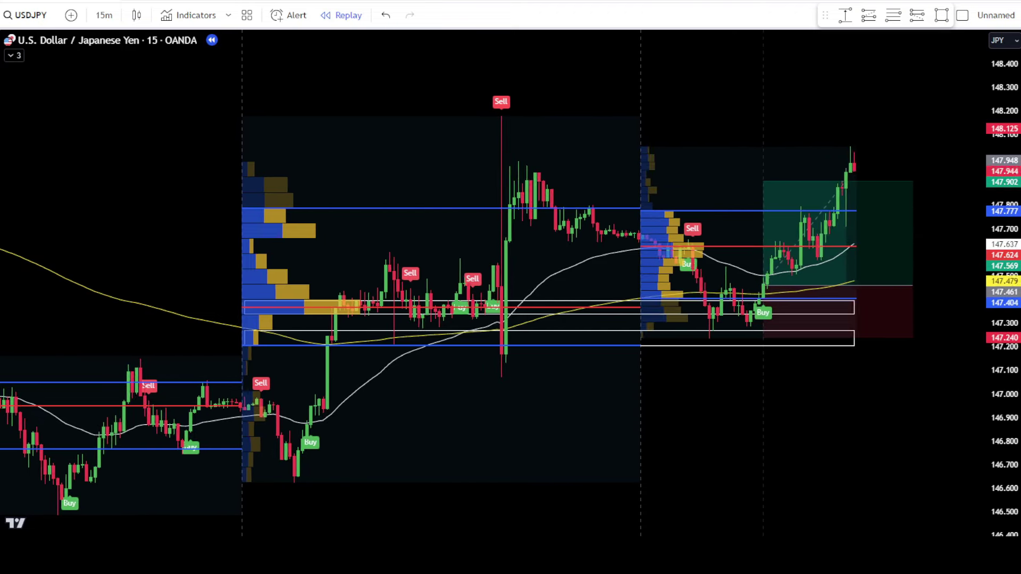
drag(883, 290, 822, 287)
Deselect the trimmed long position to reveal the later downtrend session
click(806, 407)
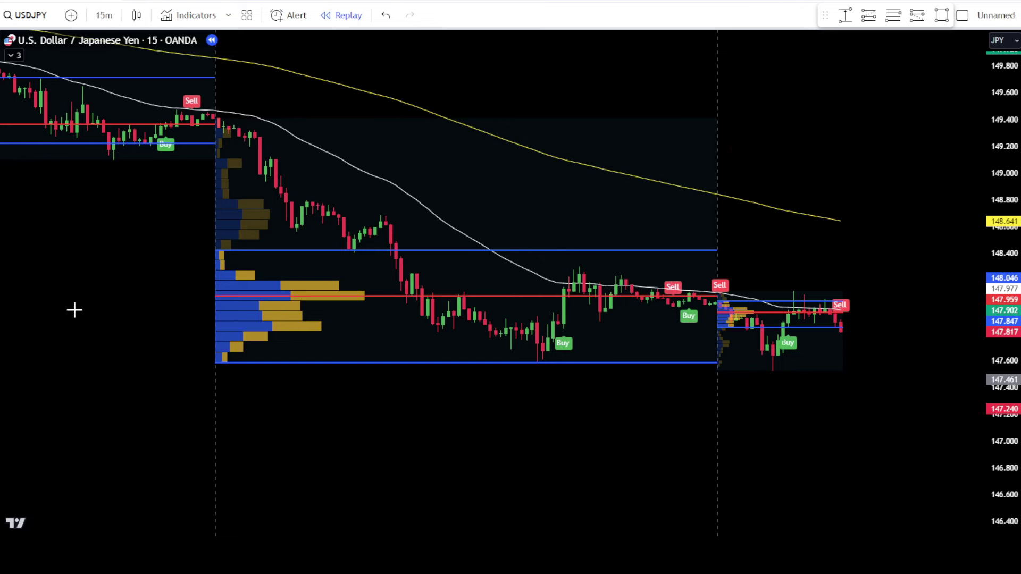
Draw thin rectangles over the POC and value-area high lines, extended past the latest candles
click(942, 15)
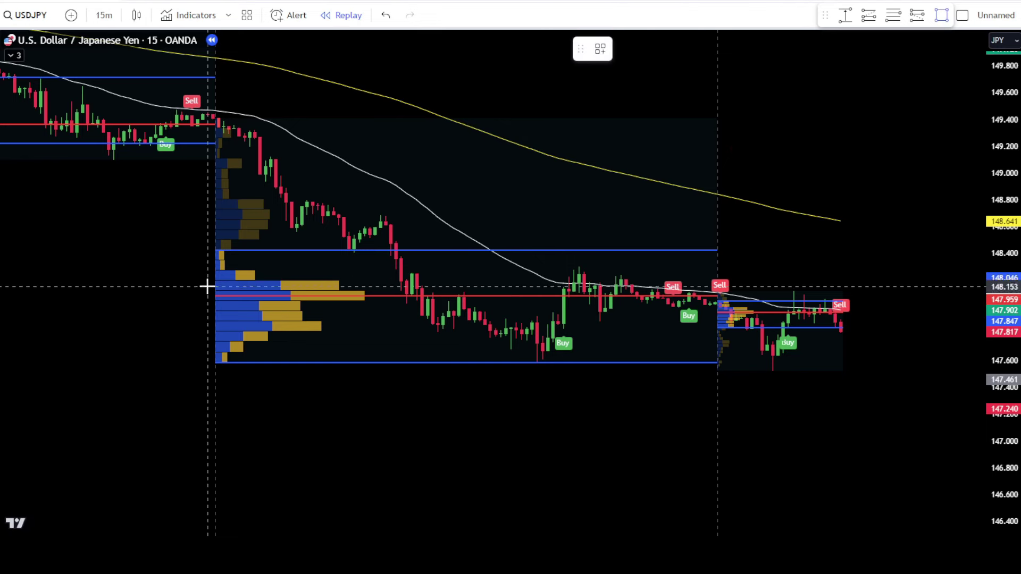
mouse_move(219, 291)
mouse_down()
mouse_move(647, 301)
mouse_move(930, 290)
mouse_move(949, 301)
mouse_up()
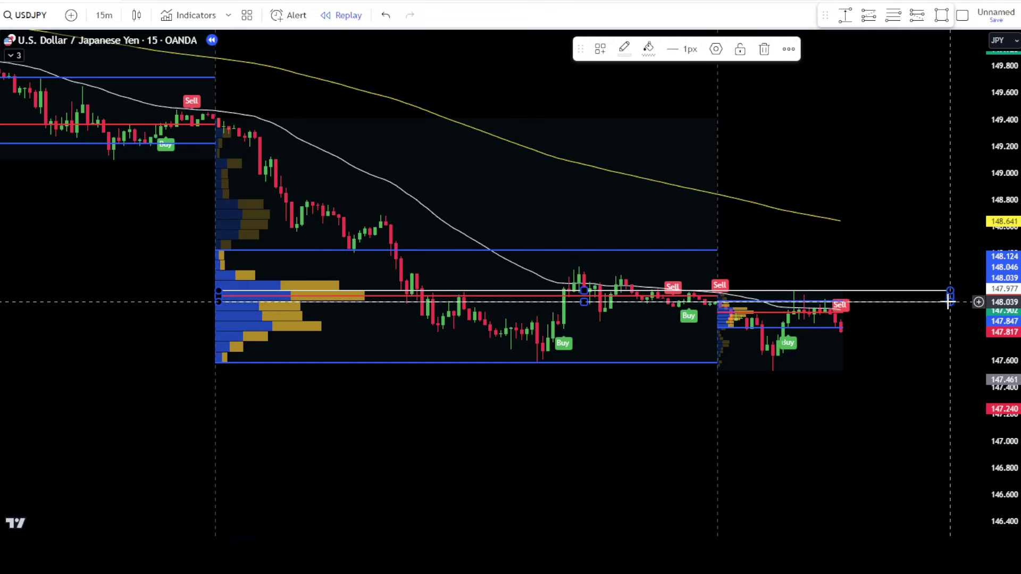
click(437, 280)
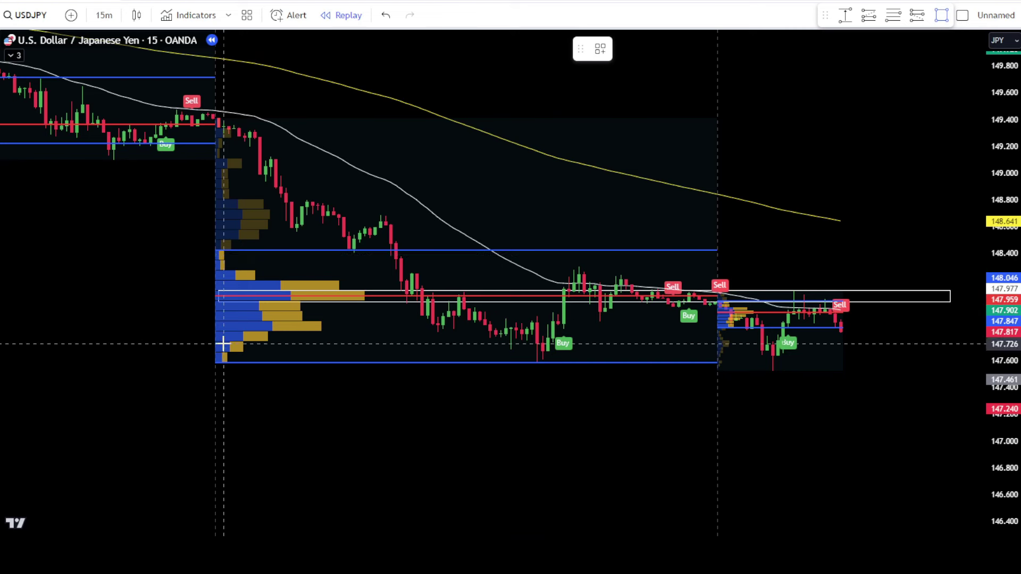
drag(219, 254, 956, 263)
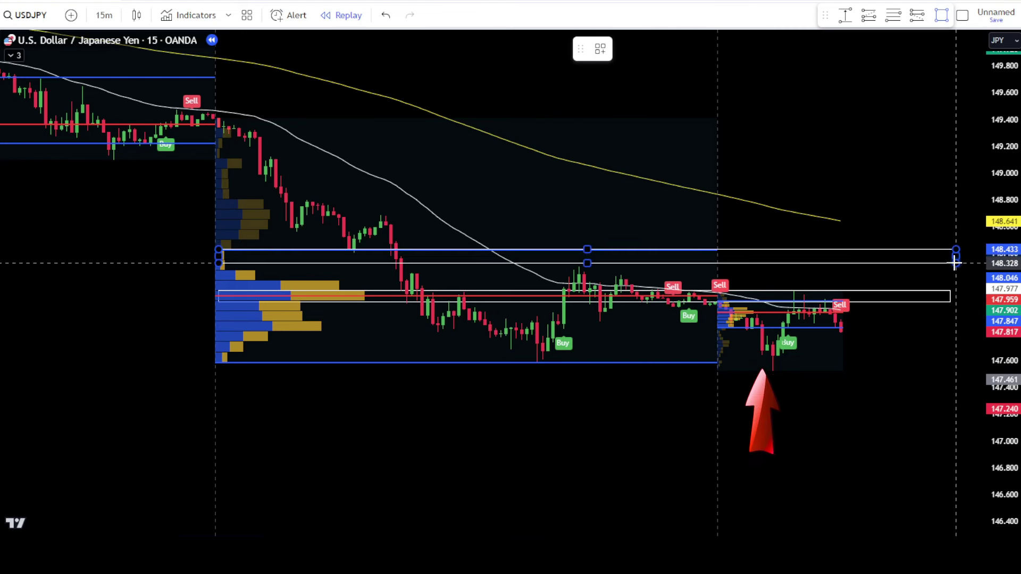
click(872, 273)
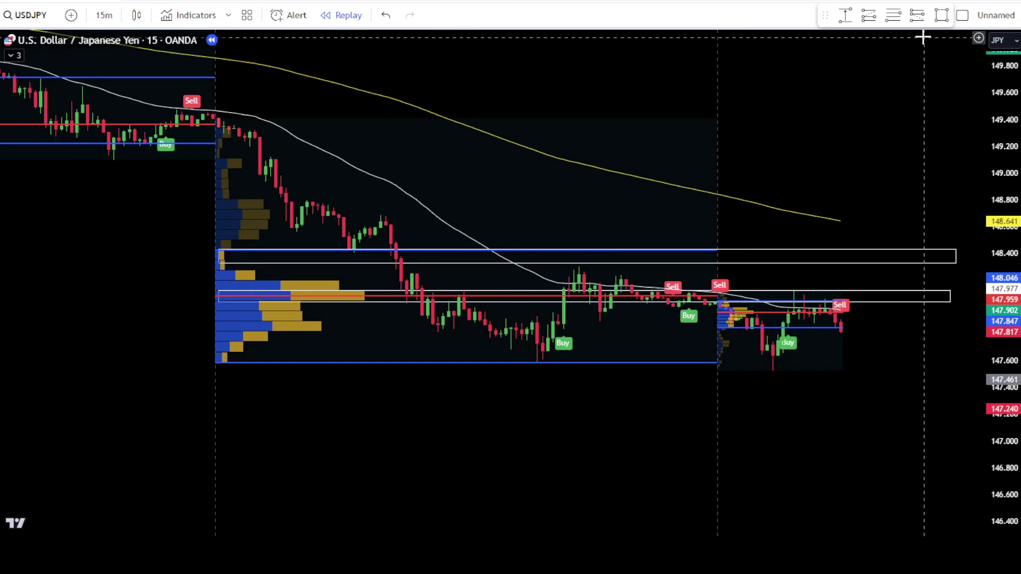
Place a short position on the last candle with stop 148.129 and target 147.157
click(893, 16)
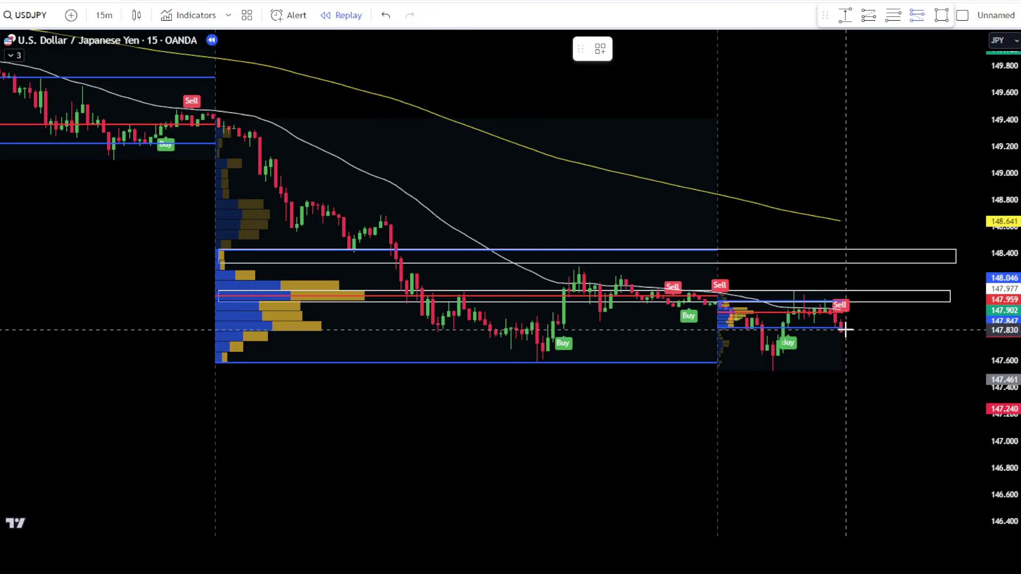
click(846, 320)
drag(841, 270, 840, 290)
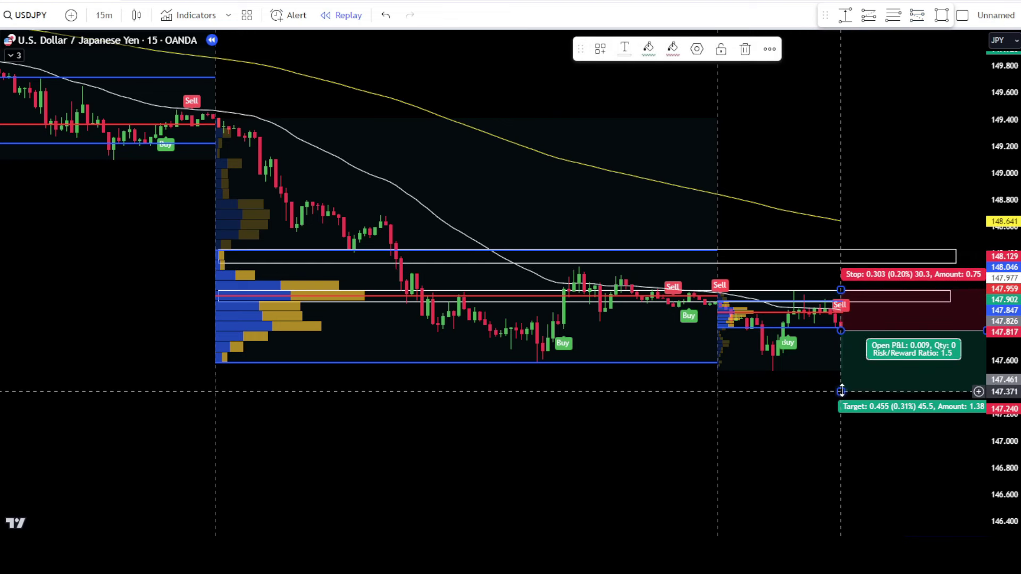
drag(840, 392, 845, 421)
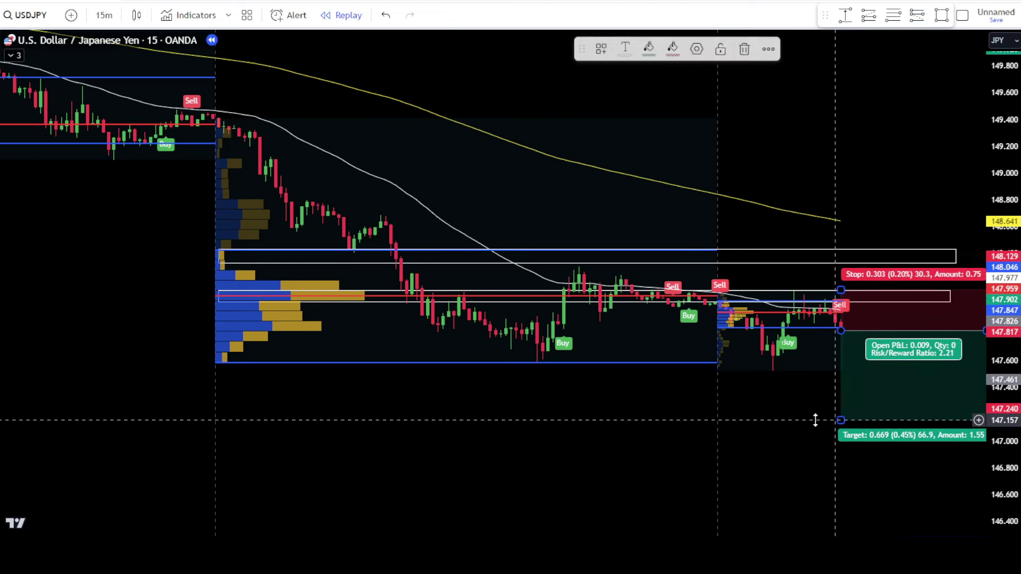
click(758, 432)
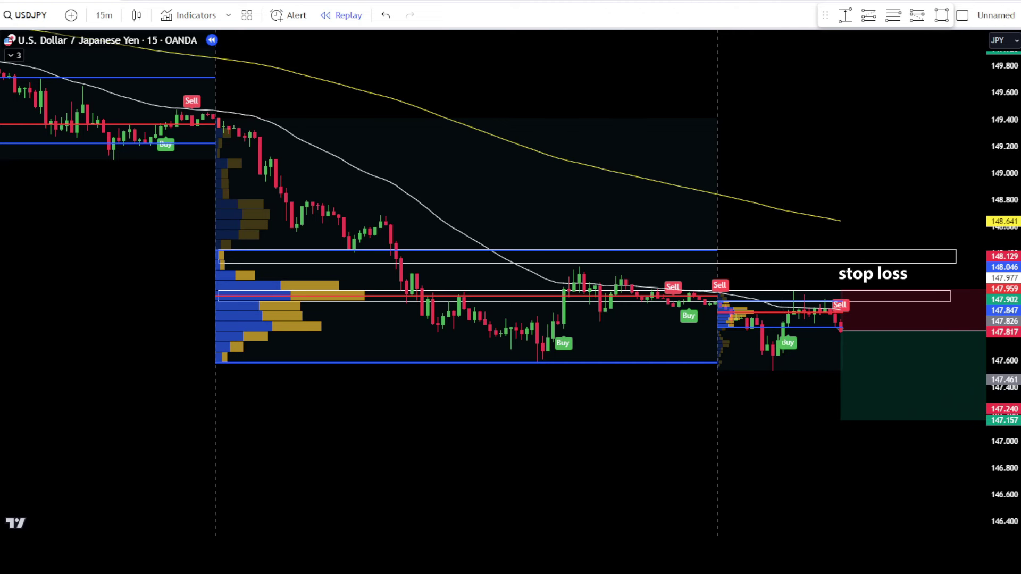